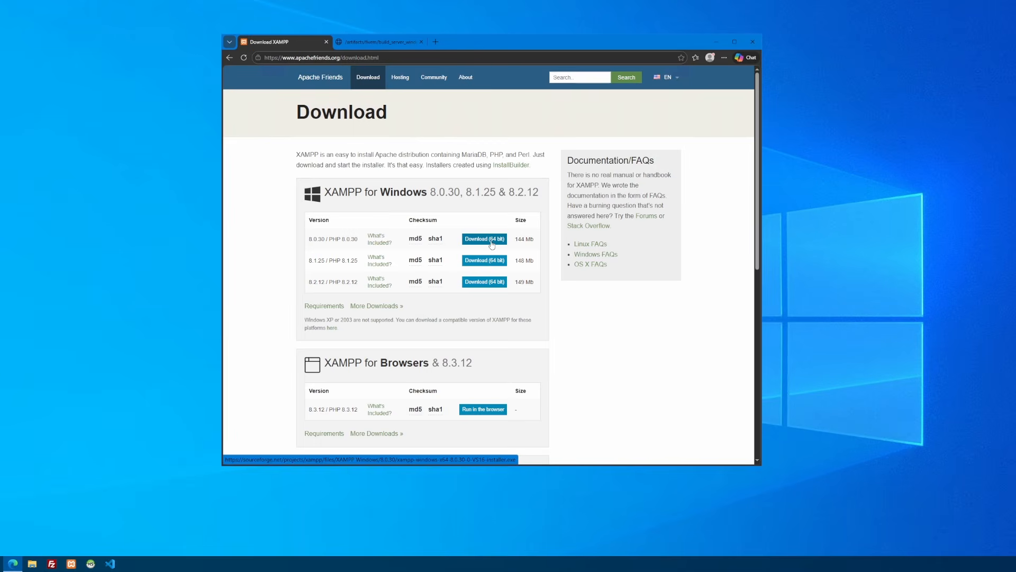
Check the status of the Apache and MySQL modules in the XAMPP Control Panel and return to the browser
{"action": "left_click", "coordinate": [71, 563]}
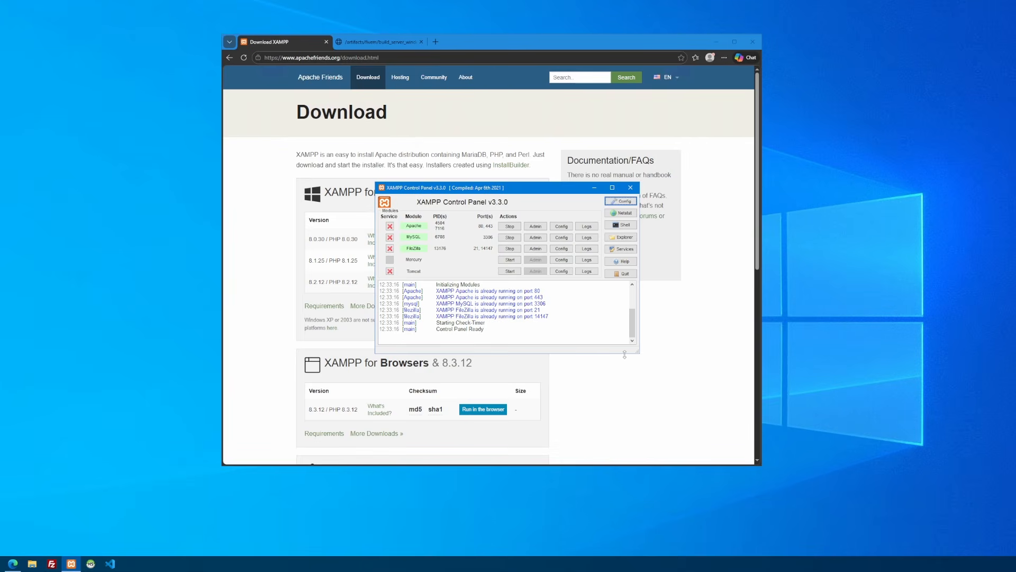
{"action": "left_click", "coordinate": [739, 287]}
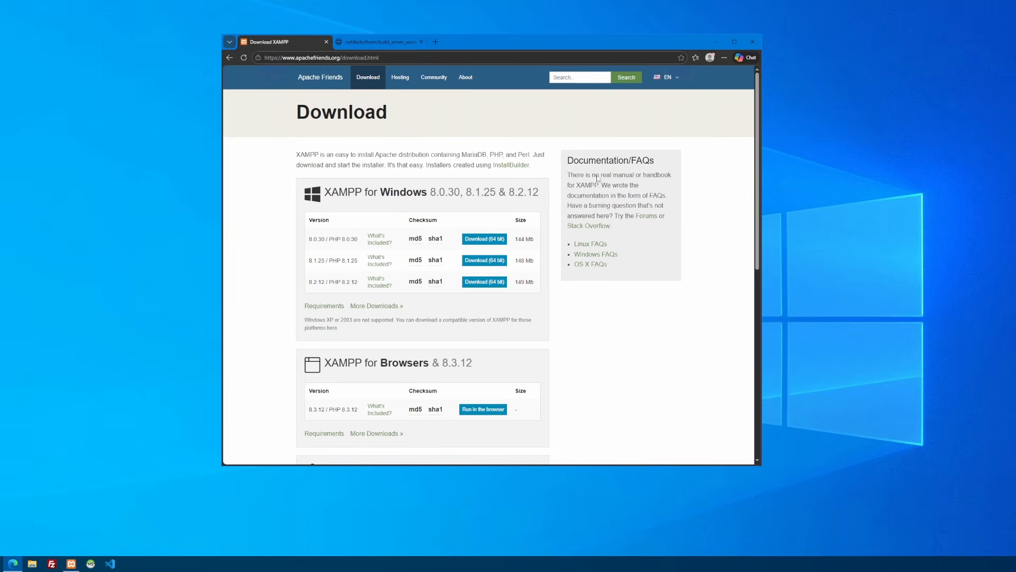
Download server build 27092 from the FiveM Windows builds page and open the archive, dismissing the WinRAR trial and security notices
{"action": "left_click", "coordinate": [378, 42]}
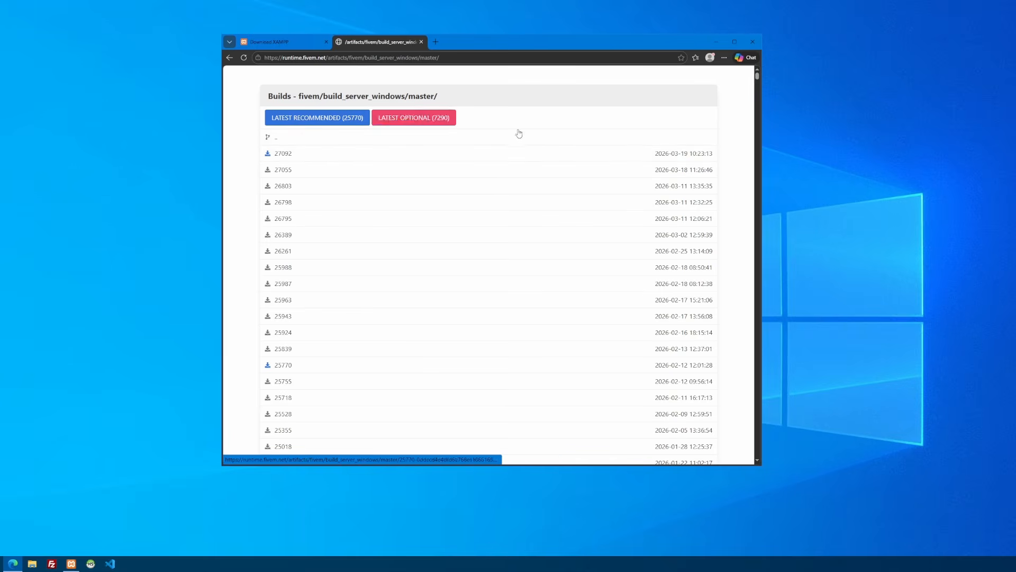
{"action": "left_click", "coordinate": [268, 154]}
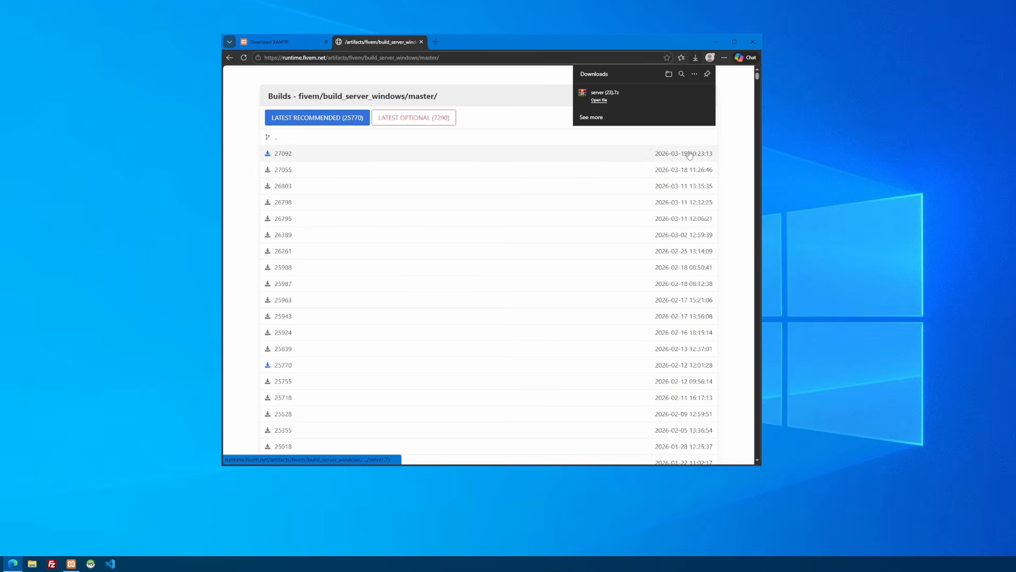
{"action": "left_click", "coordinate": [599, 100]}
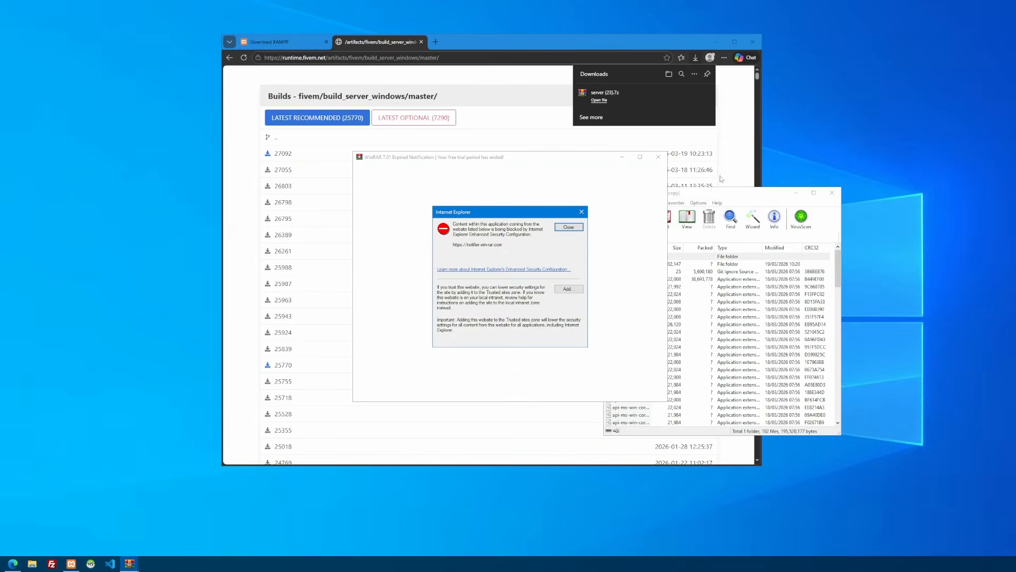
{"action": "left_click", "coordinate": [582, 212]}
{"action": "left_click", "coordinate": [658, 157]}
{"action": "left_click", "coordinate": [709, 308]}
{"action": "scroll", "coordinate": [719, 303], "scroll_direction": "down", "scroll_amount": 20}
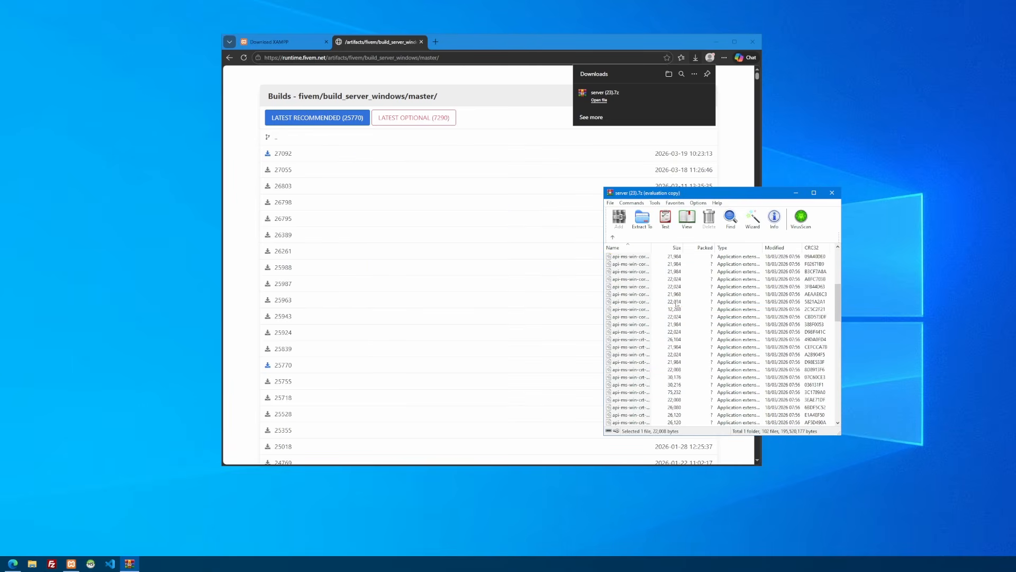
{"action": "scroll", "coordinate": [686, 318], "scroll_direction": "up", "scroll_amount": 20}
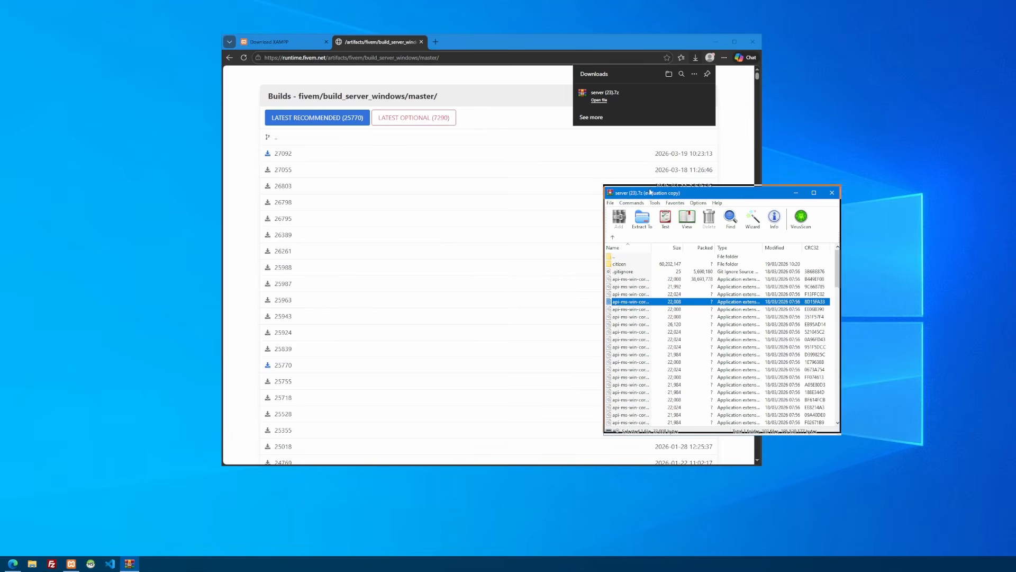
Clear the desktop by minimizing the browser and the XAMPP Control Panel and moving the archive window aside
{"action": "left_click_drag", "start_coordinate": [650, 193], "coordinate": [581, 162]}
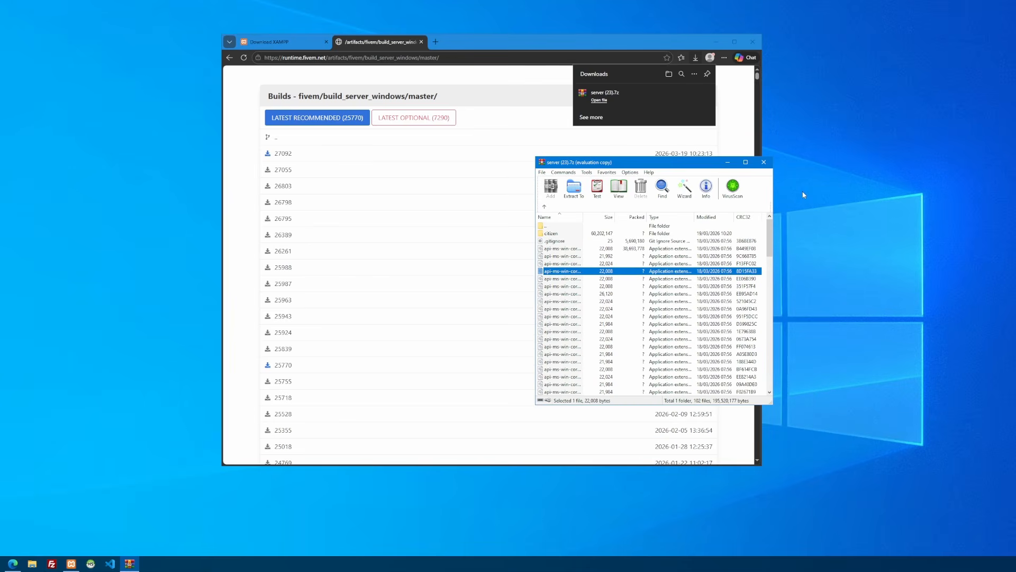
{"action": "left_click", "coordinate": [715, 40]}
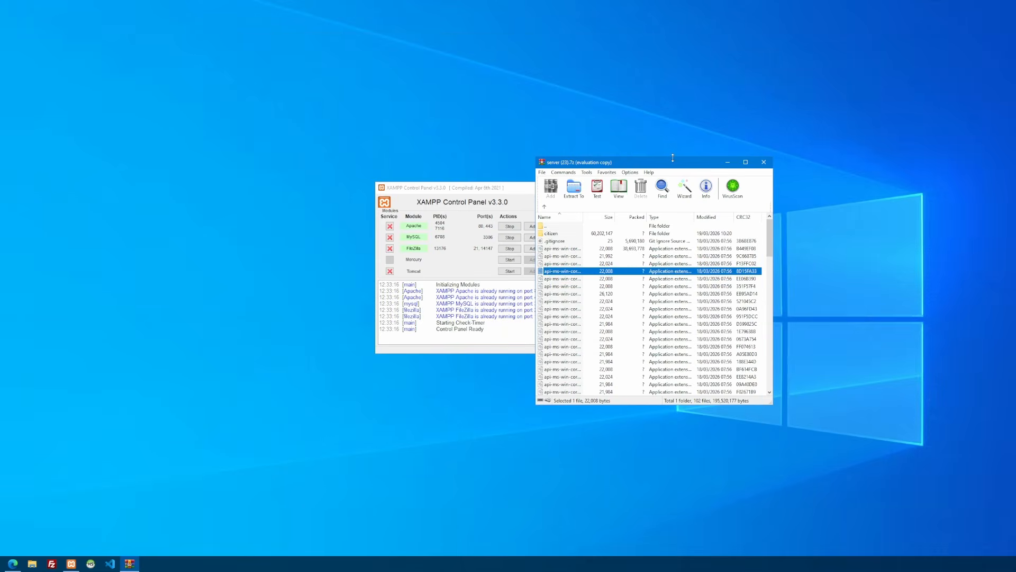
{"action": "left_click_drag", "start_coordinate": [635, 164], "coordinate": [665, 161]}
{"action": "left_click", "coordinate": [595, 187]}
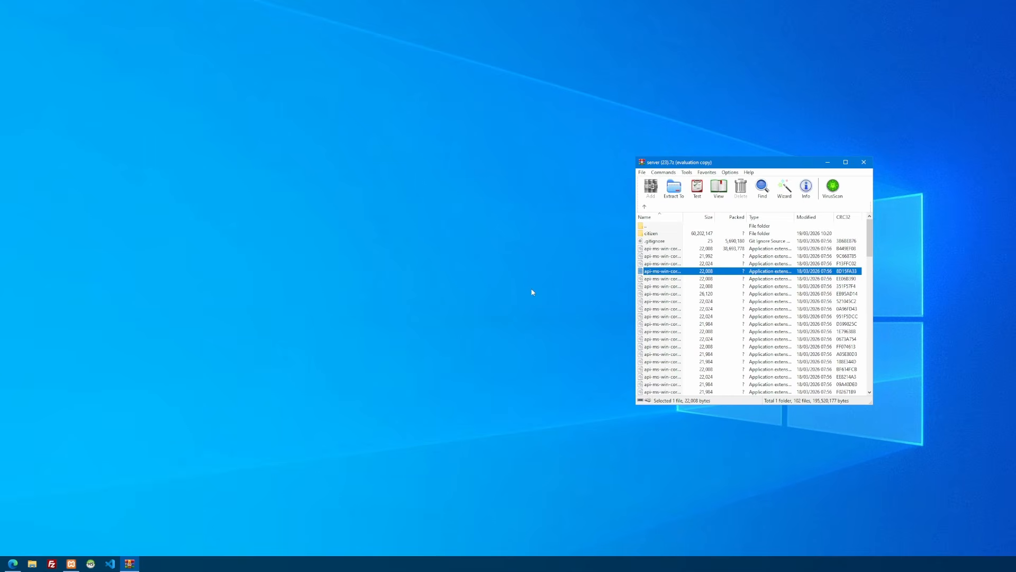
Create a new folder named "FiveM Server" on the desktop
{"action": "right_click", "coordinate": [501, 282]}
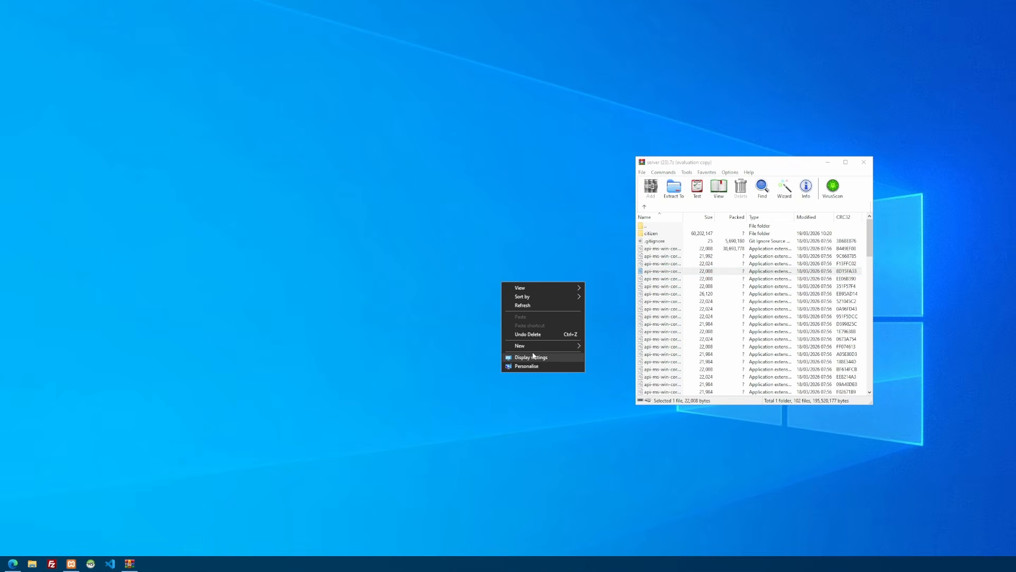
{"action": "left_click", "coordinate": [586, 344]}
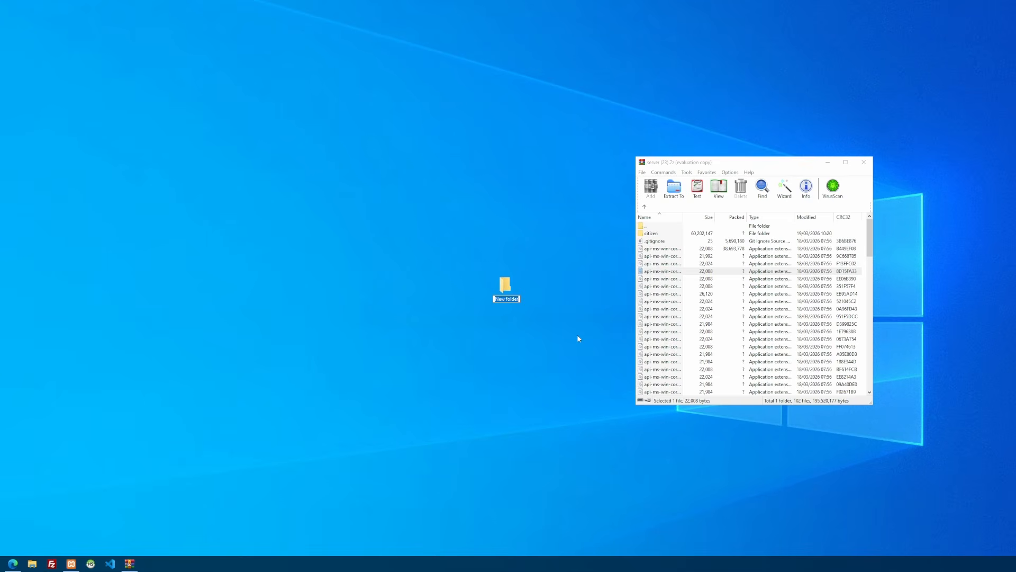
{"action": "type", "text": "FiveM Server"}
{"action": "key", "text": "Return"}
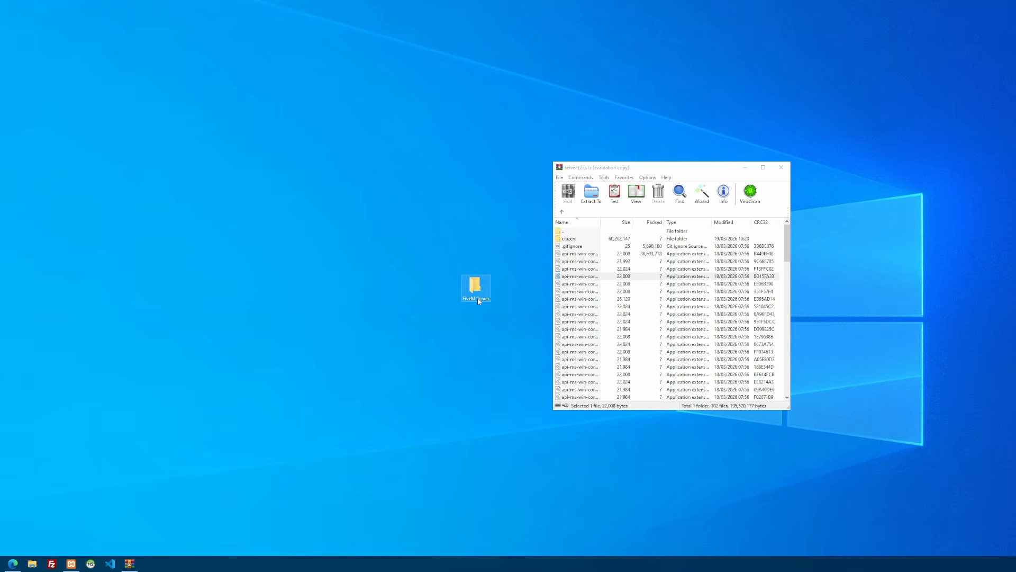
Create a subfolder named "Server files" inside the FiveM Server folder
{"action": "double_click", "coordinate": [478, 299]}
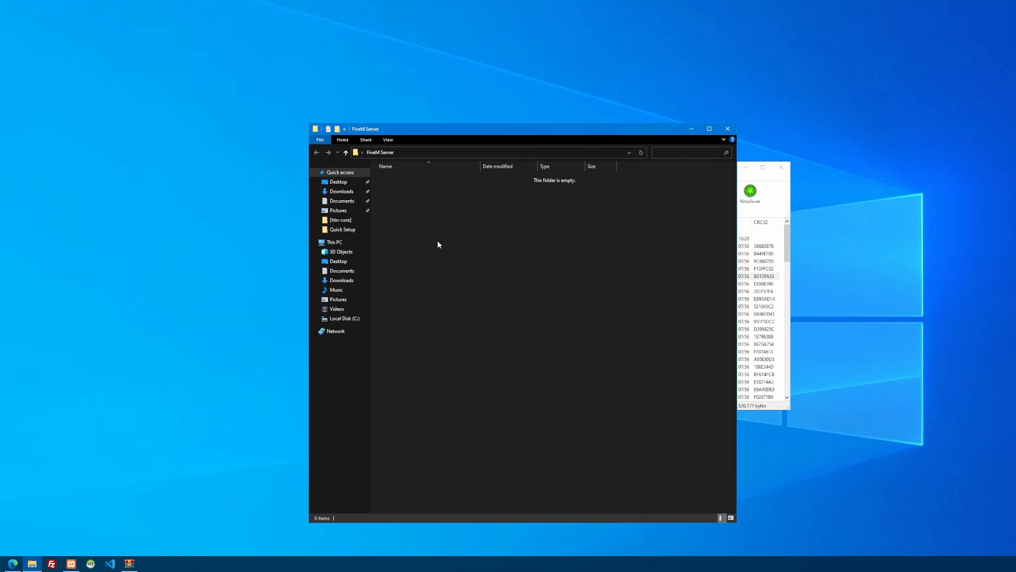
{"action": "right_click", "coordinate": [437, 244]}
{"action": "mouse_move", "coordinate": [508, 336]}
{"action": "left_click", "coordinate": [547, 337]}
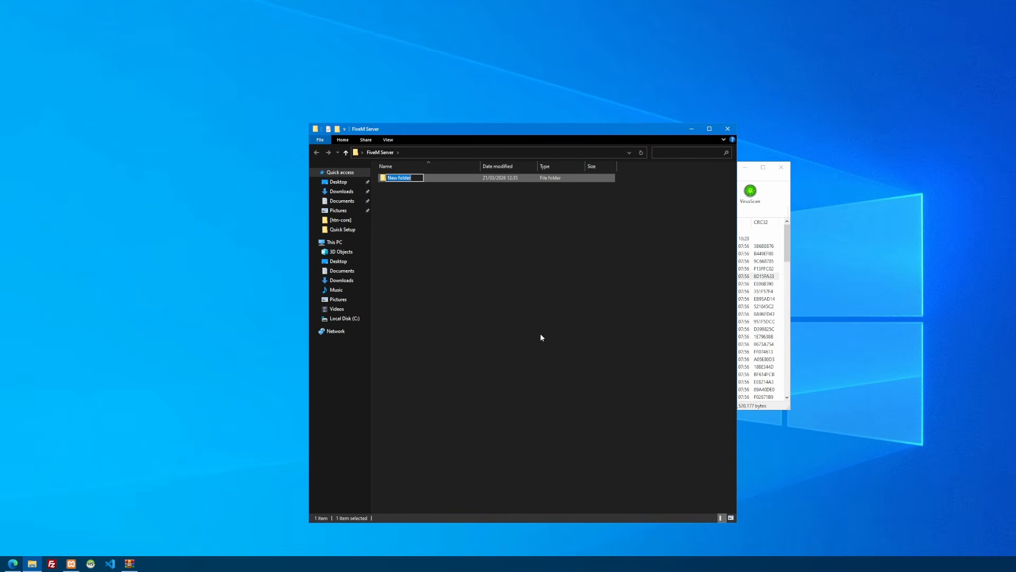
{"action": "type", "text": "Server files"}
{"action": "key", "text": "Return"}
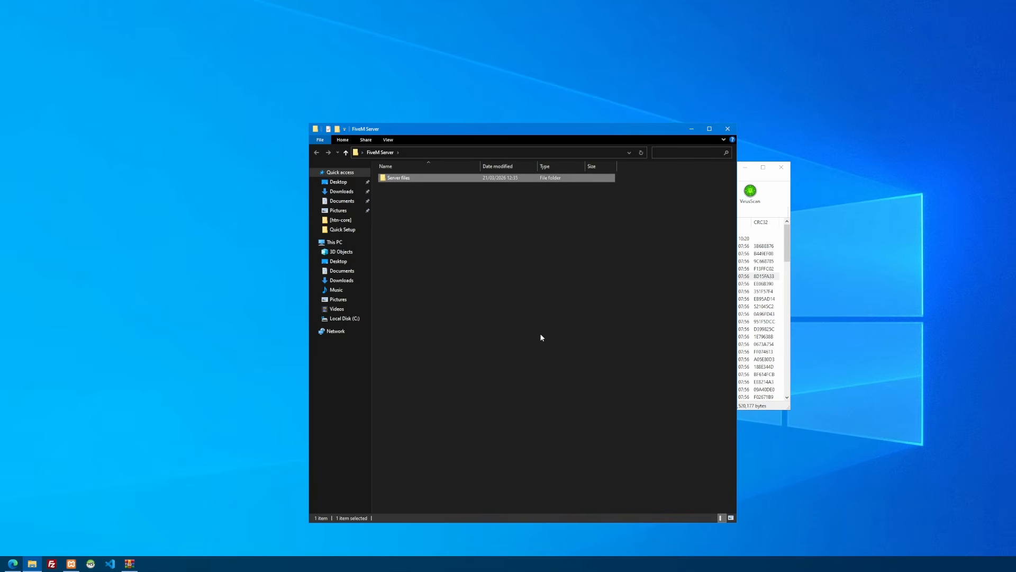
Extract the entire contents of the server archive into the Server files folder and close the archive
{"action": "double_click", "coordinate": [400, 177]}
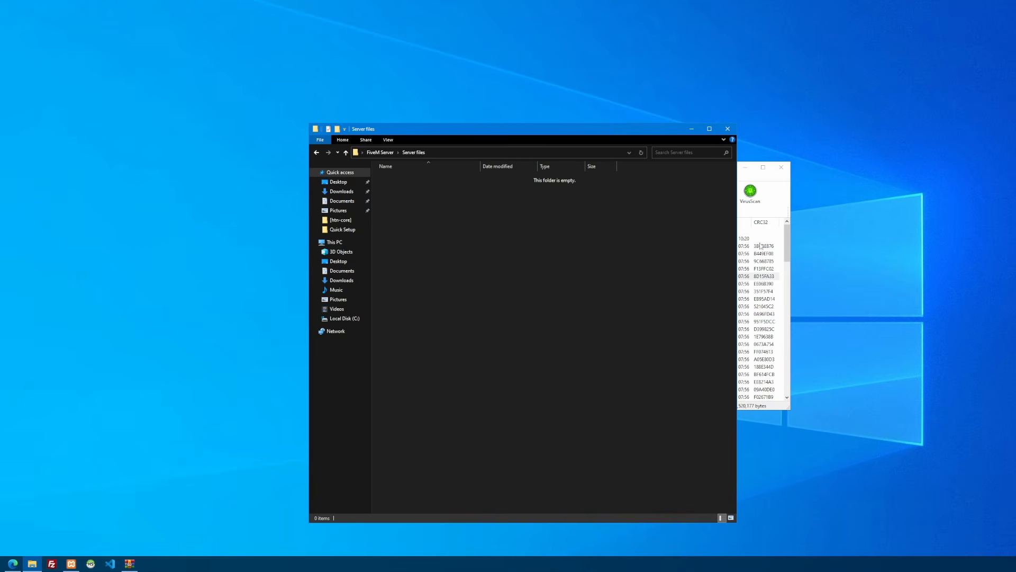
{"action": "left_click", "coordinate": [650, 269]}
{"action": "scroll", "coordinate": [651, 279], "scroll_direction": "down", "scroll_amount": 6}
{"action": "key", "text": "ctrl+a"}
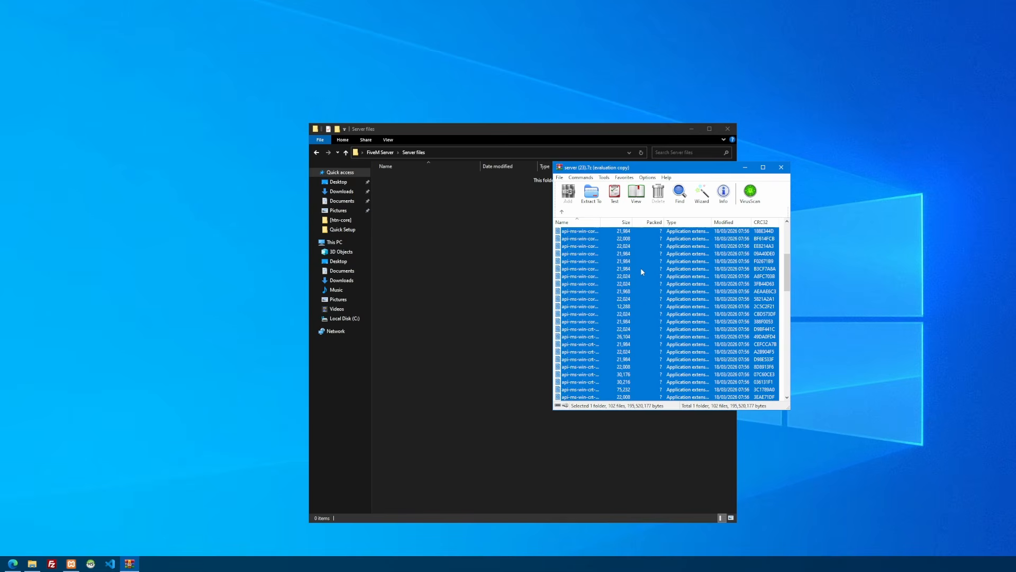
{"action": "left_click_drag", "start_coordinate": [697, 270], "coordinate": [480, 283]}
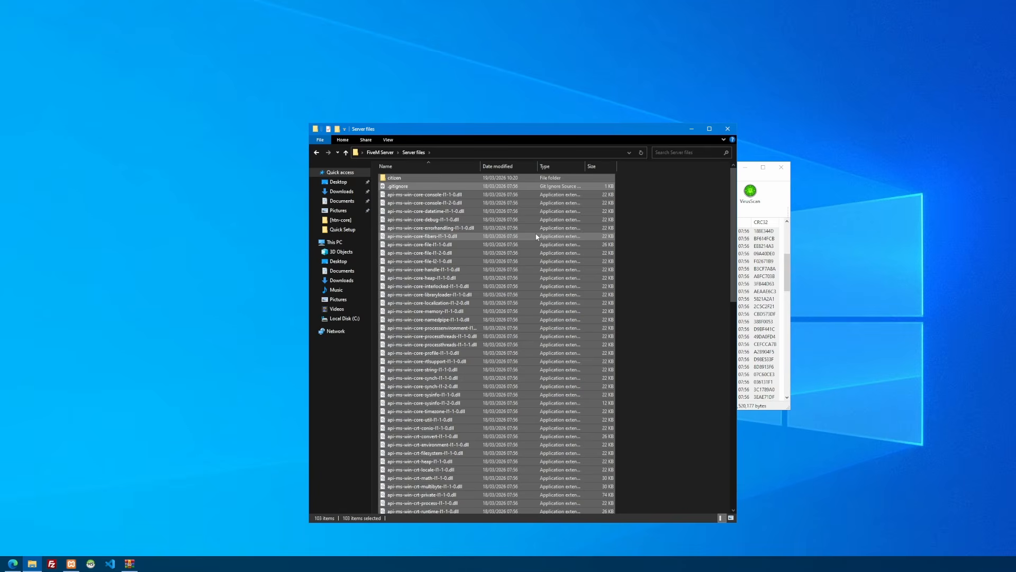
{"action": "left_click", "coordinate": [769, 187]}
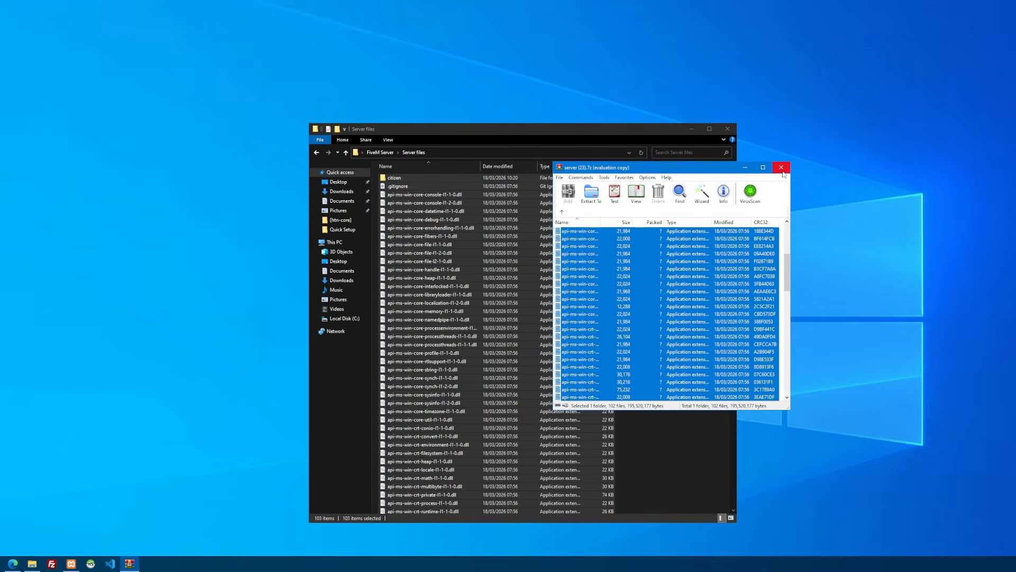
{"action": "left_click", "coordinate": [784, 169]}
{"action": "left_click", "coordinate": [683, 229]}
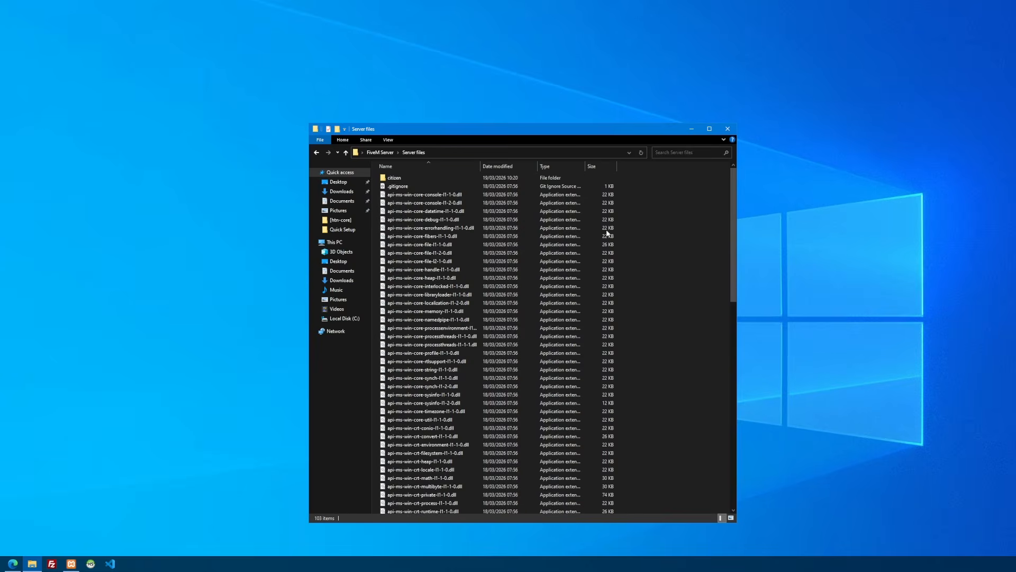
Run FXServer.exe from the Server files folder, allowing it past the Windows SmartScreen warning
{"action": "scroll", "coordinate": [501, 234], "scroll_direction": "down", "scroll_amount": 14}
{"action": "scroll", "coordinate": [502, 233], "scroll_direction": "down", "scroll_amount": 6}
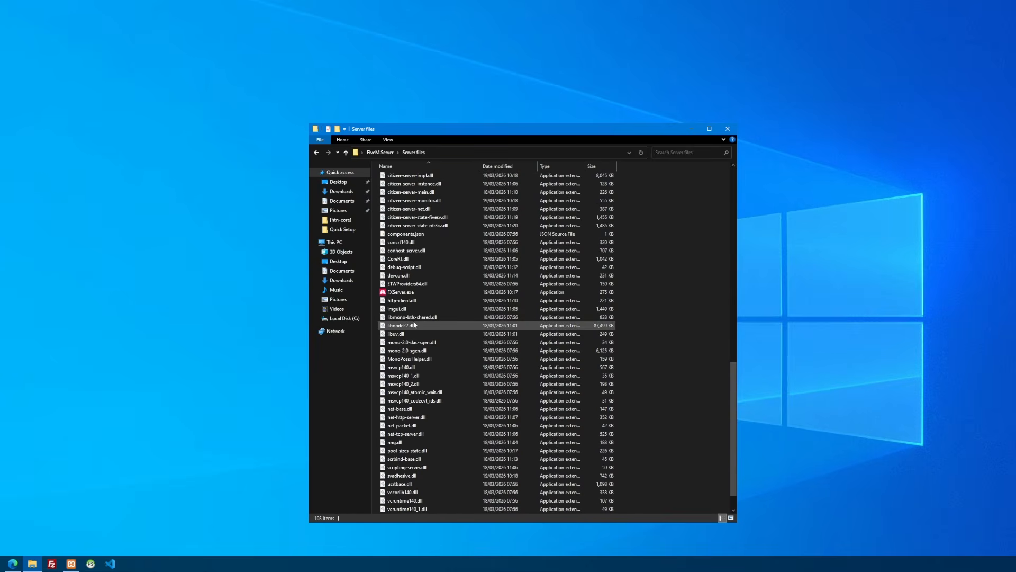
{"action": "left_click", "coordinate": [469, 292]}
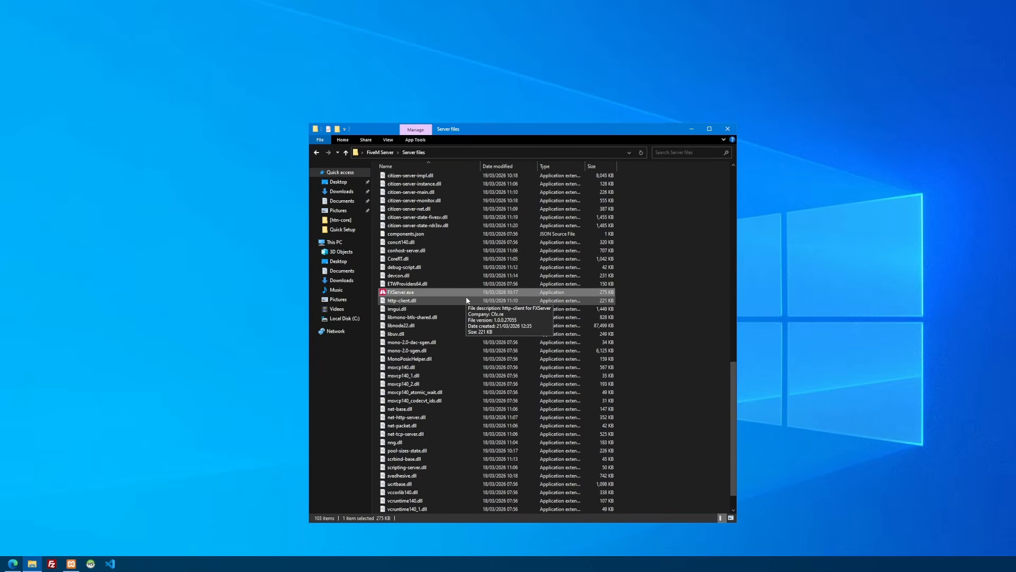
{"action": "double_click", "coordinate": [433, 294]}
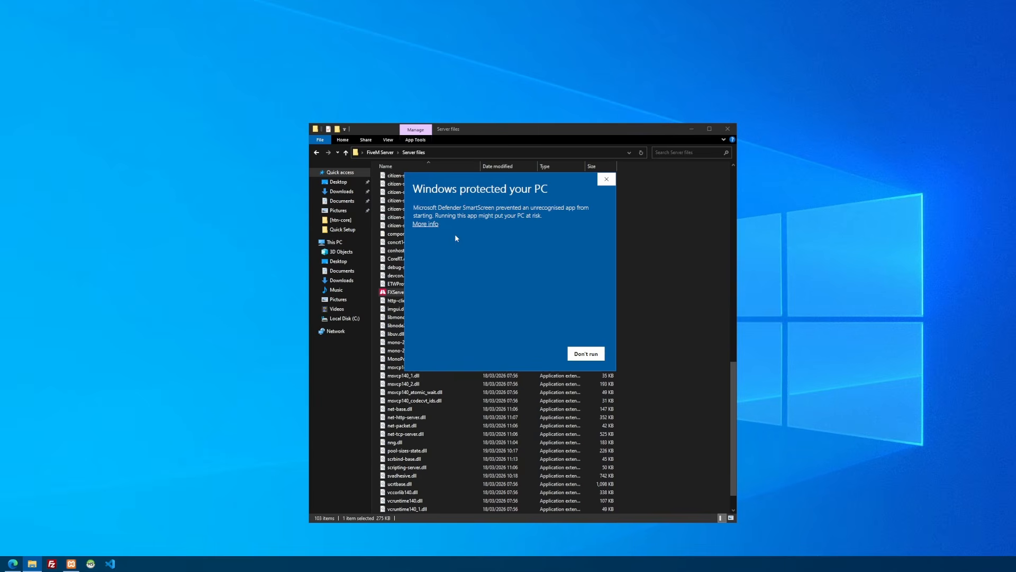
{"action": "left_click", "coordinate": [429, 226]}
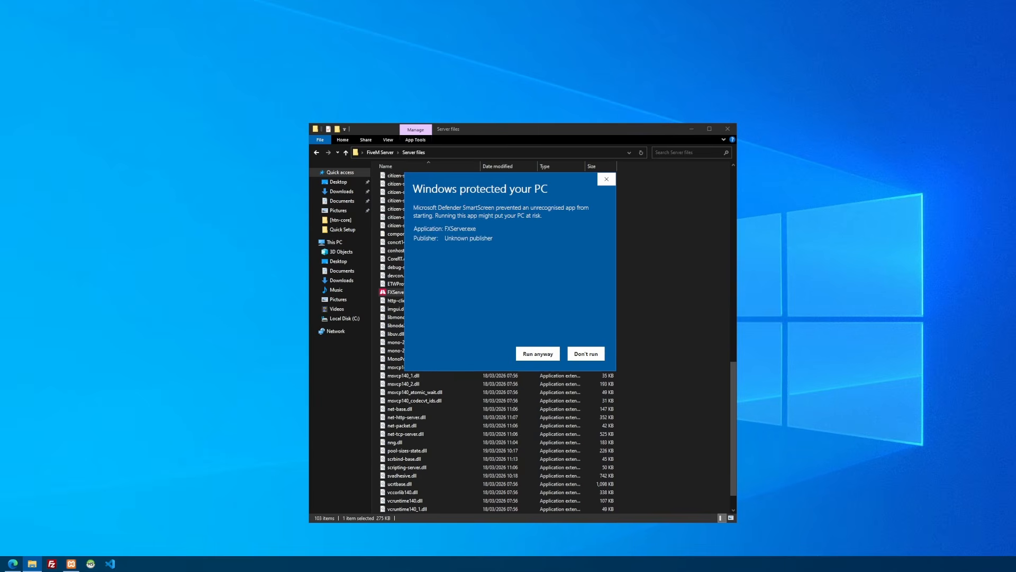
{"action": "left_click", "coordinate": [550, 353]}
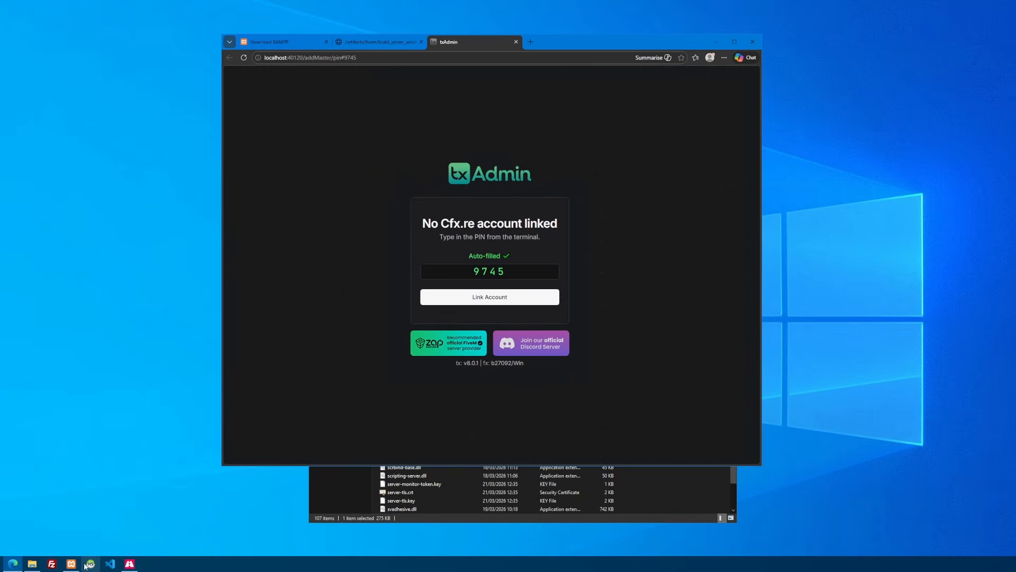
View the PIN in the FXServer console and link the Cfx.re account to txAdmin, authorizing its access
{"action": "left_click", "coordinate": [129, 564]}
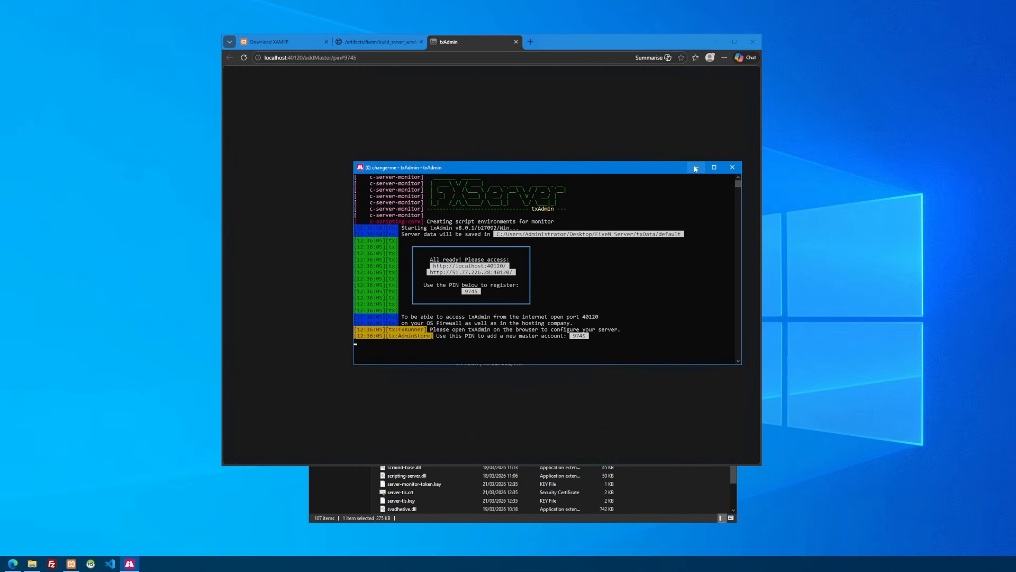
{"action": "left_click", "coordinate": [695, 168]}
{"action": "left_click", "coordinate": [529, 299]}
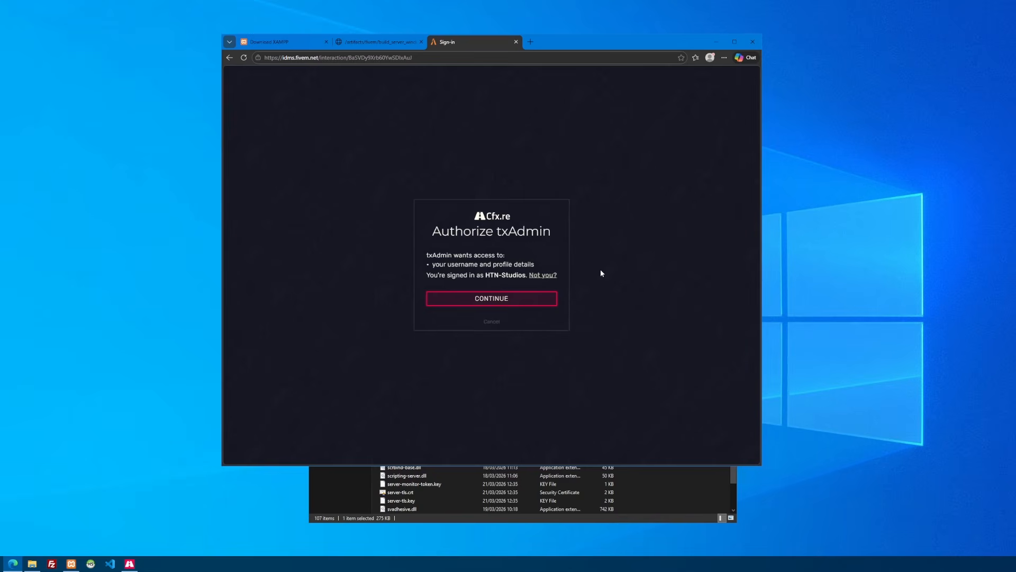
{"action": "left_click", "coordinate": [495, 300]}
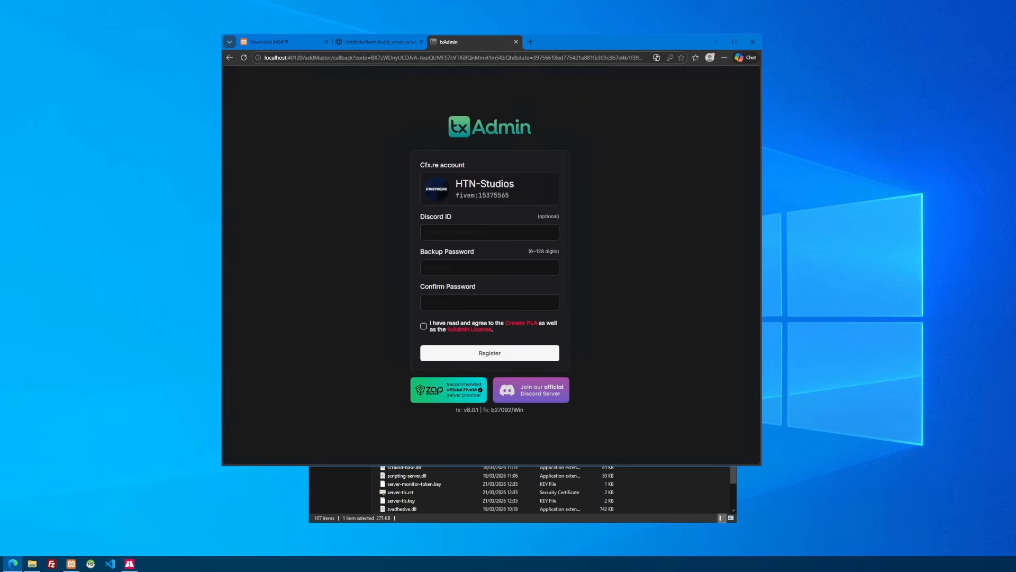
Enter and confirm the backup password, accept the Creator PLA and txAdmin License, and register the master account
{"action": "left_click", "coordinate": [489, 267]}
{"action": "type", "text": "••••••"}
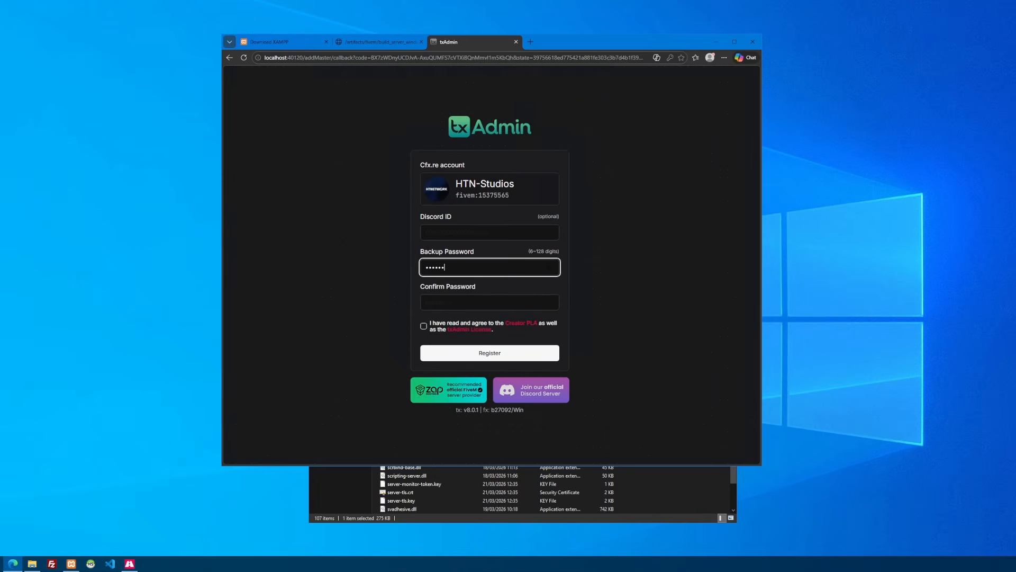
{"action": "type", "text": "•••"}
{"action": "key", "text": "Tab"}
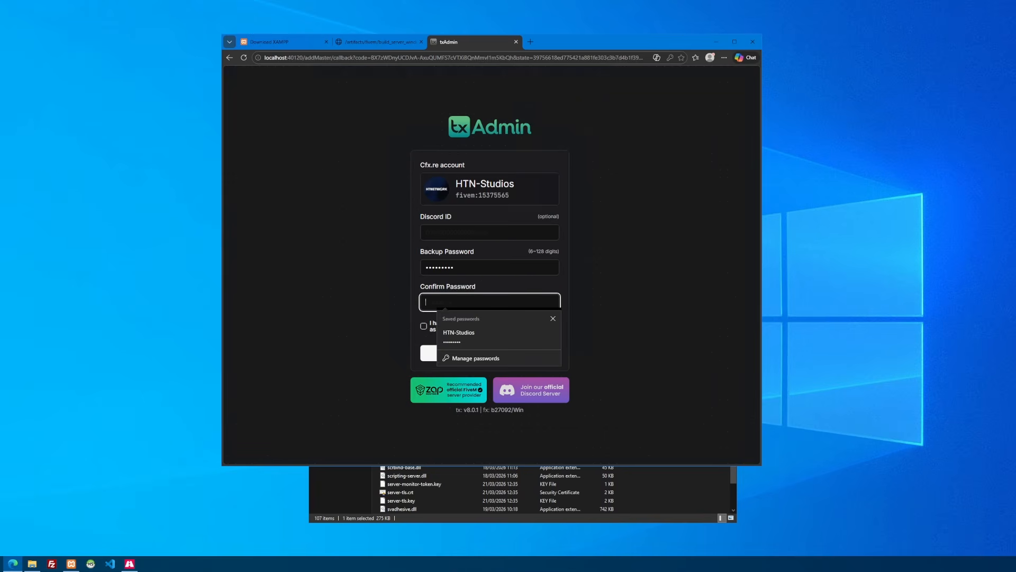
{"action": "type", "text": "•••••••••"}
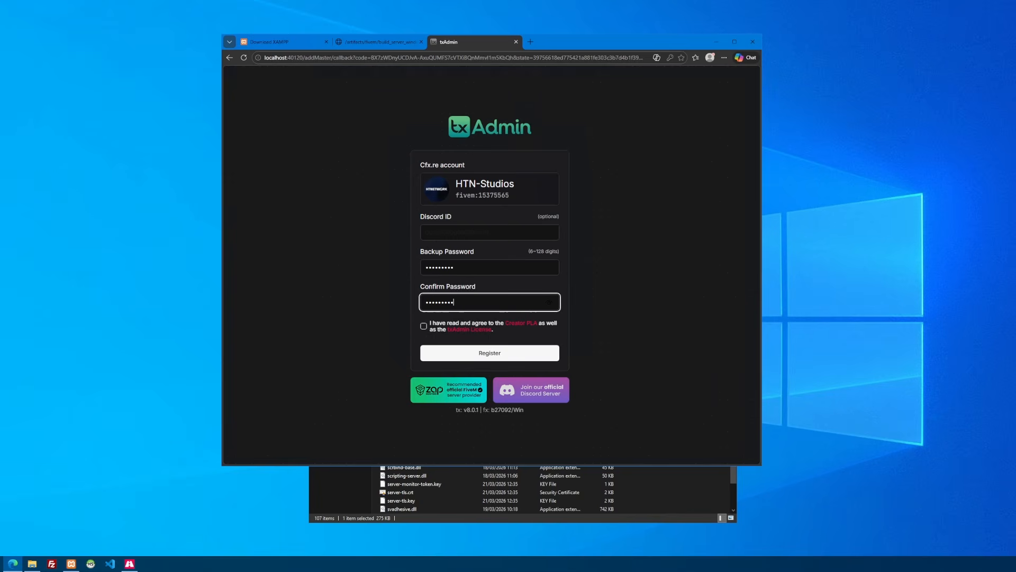
{"action": "left_click", "coordinate": [424, 326]}
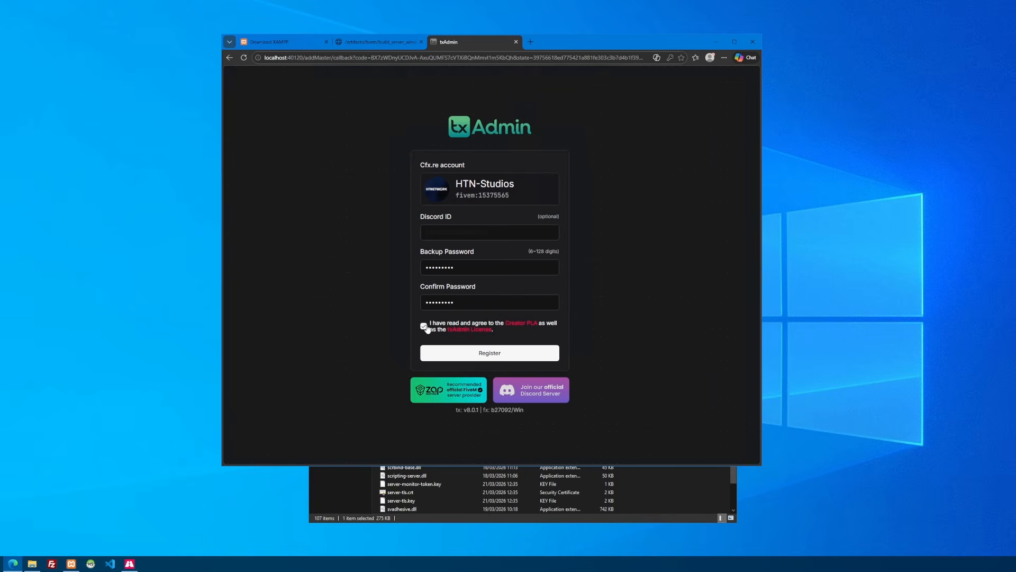
{"action": "left_click", "coordinate": [479, 354]}
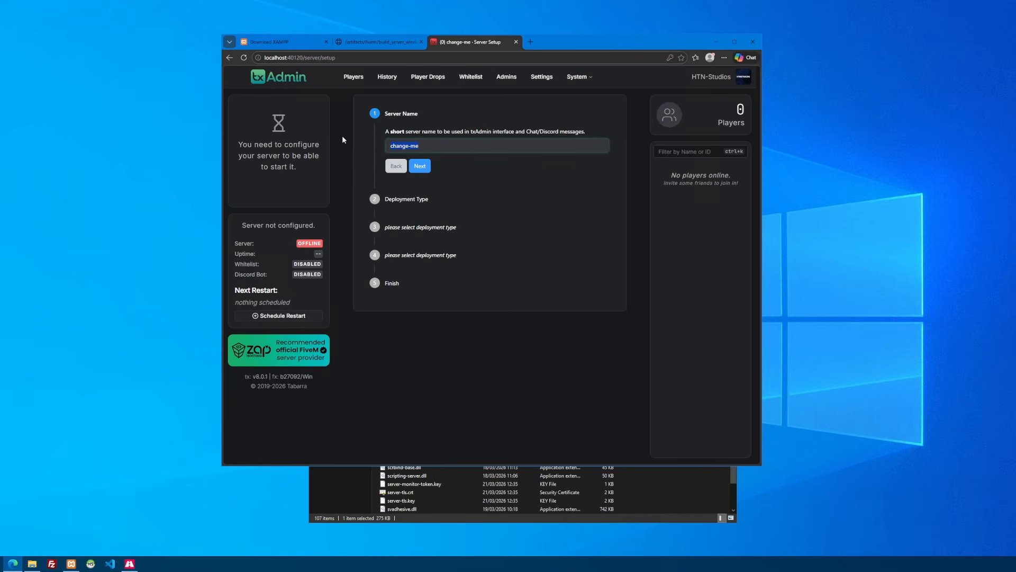
Set the server name to "HighwayTrooper" and continue to the deployment type selection
{"action": "type", "text": "HighwayTrooper"}
{"action": "left_click", "coordinate": [427, 168]}
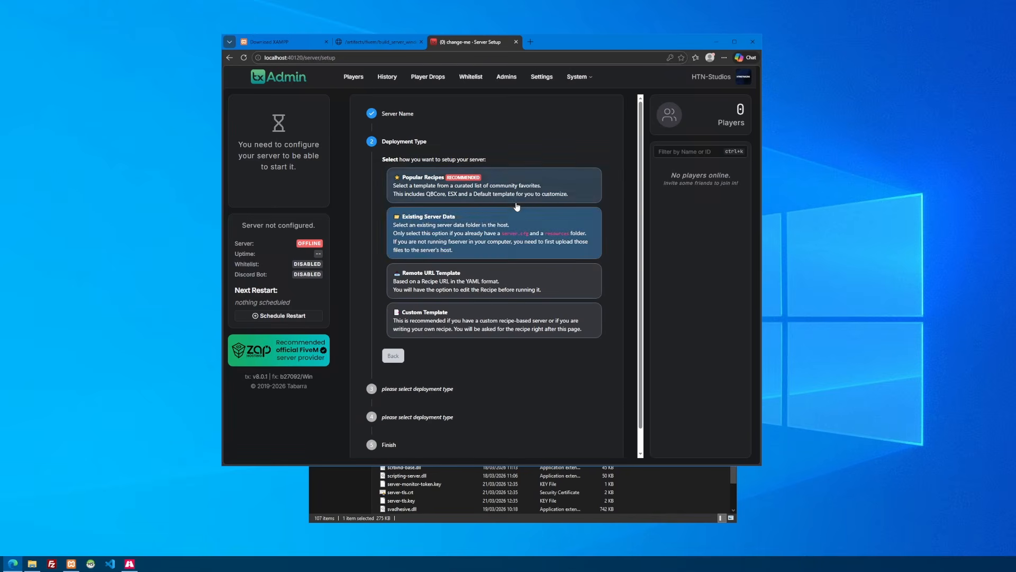
Choose the Popular Recipes deployment with the QBCore template, save the suggested data location, and go to the recipe deployer
{"action": "left_click", "coordinate": [525, 190]}
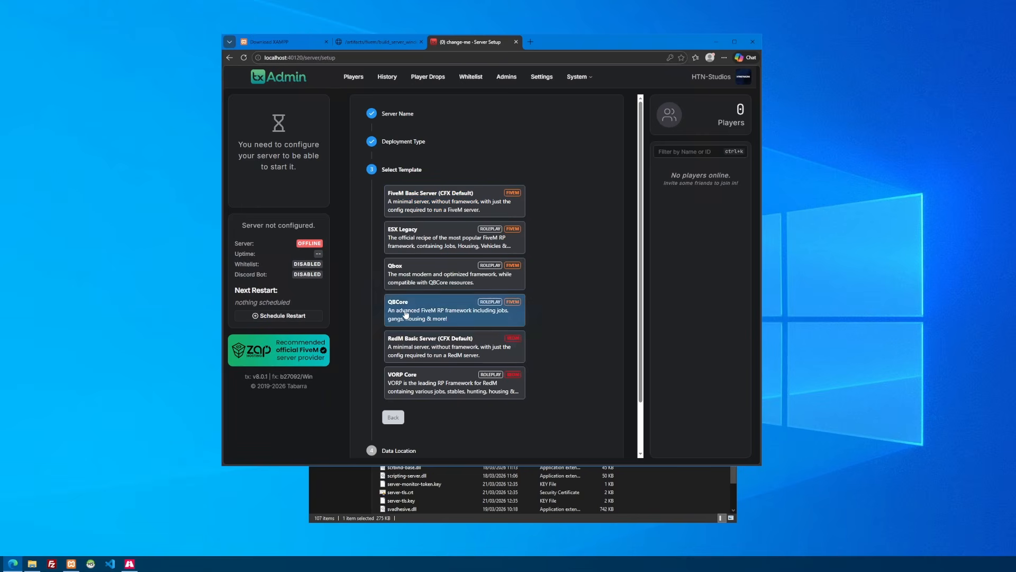
{"action": "left_click", "coordinate": [442, 311]}
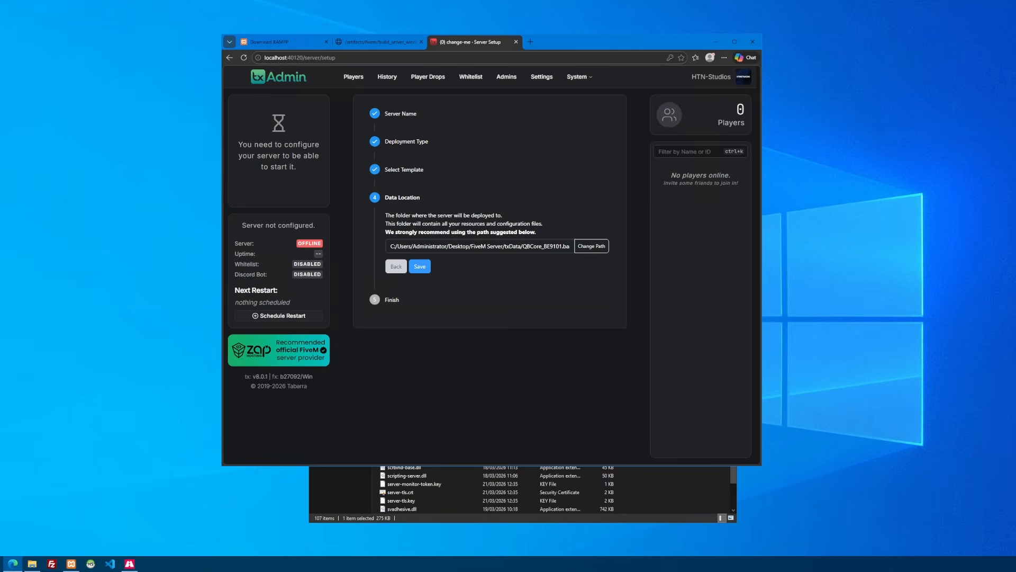
{"action": "left_click", "coordinate": [416, 270]}
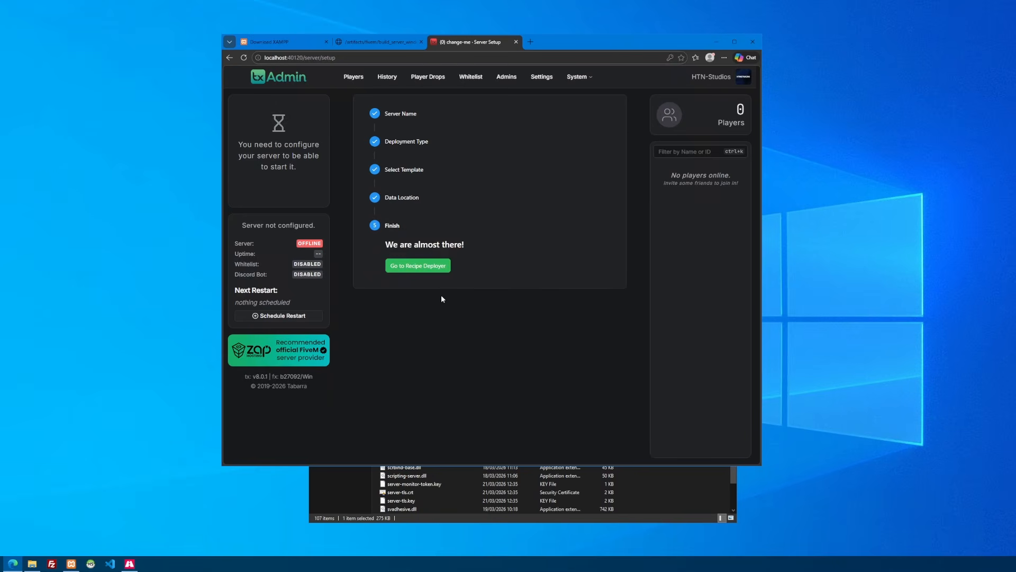
{"action": "left_click", "coordinate": [429, 267]}
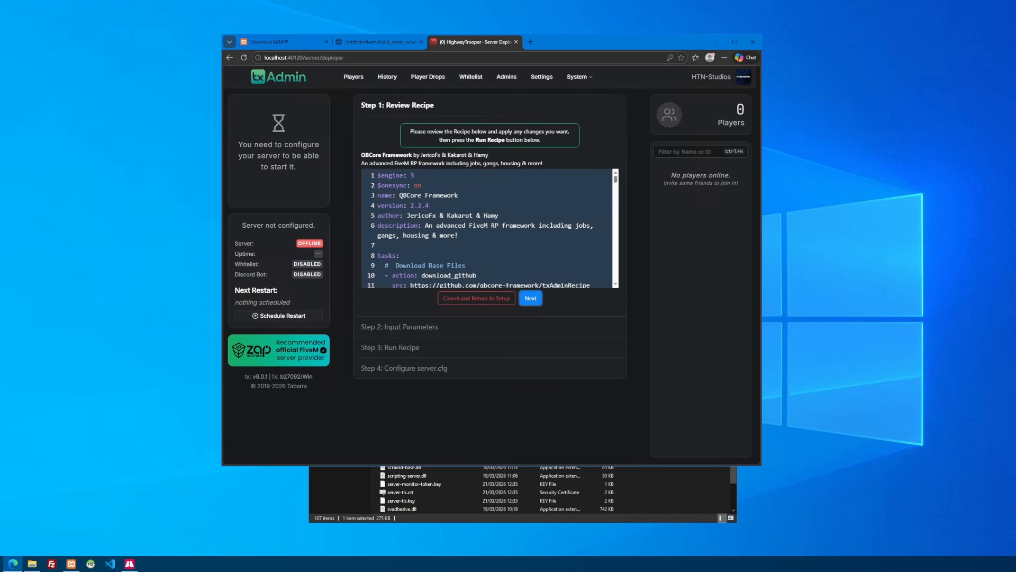
Review the QBCore Framework recipe and continue to the input parameters
{"action": "scroll", "coordinate": [490, 227], "scroll_direction": "down", "scroll_amount": 20}
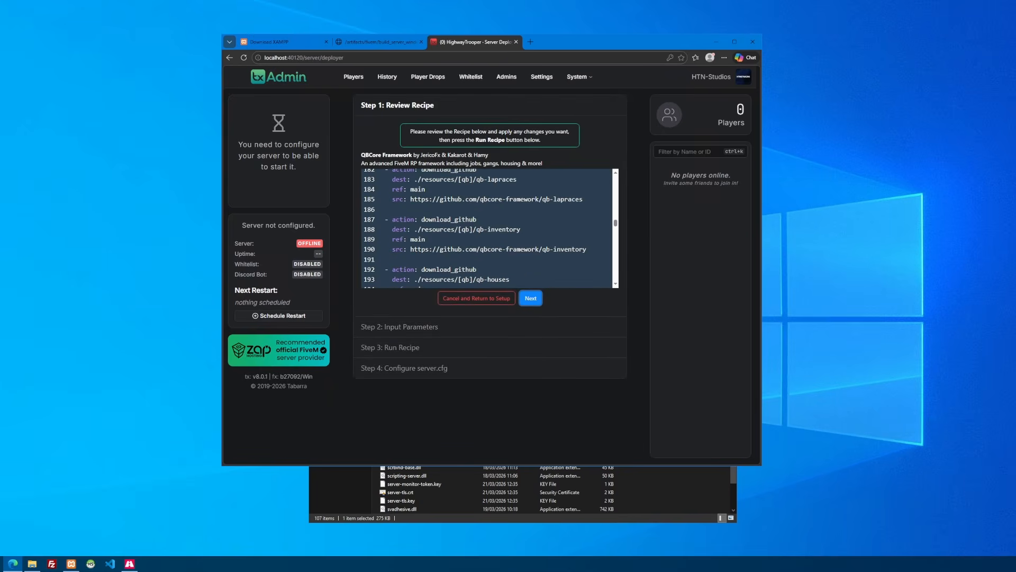
{"action": "scroll", "coordinate": [489, 228], "scroll_direction": "down", "scroll_amount": 15}
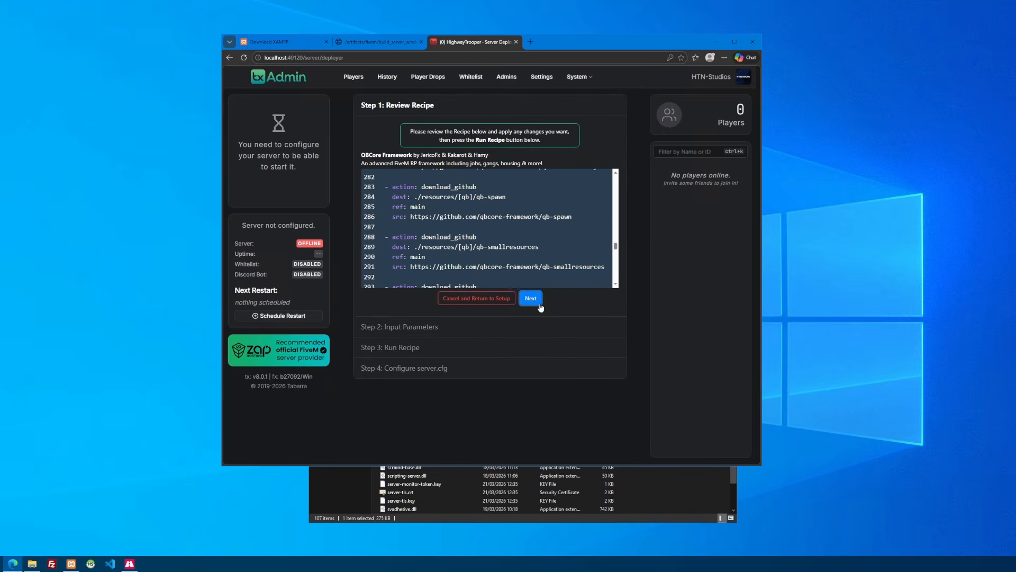
{"action": "left_click", "coordinate": [530, 298]}
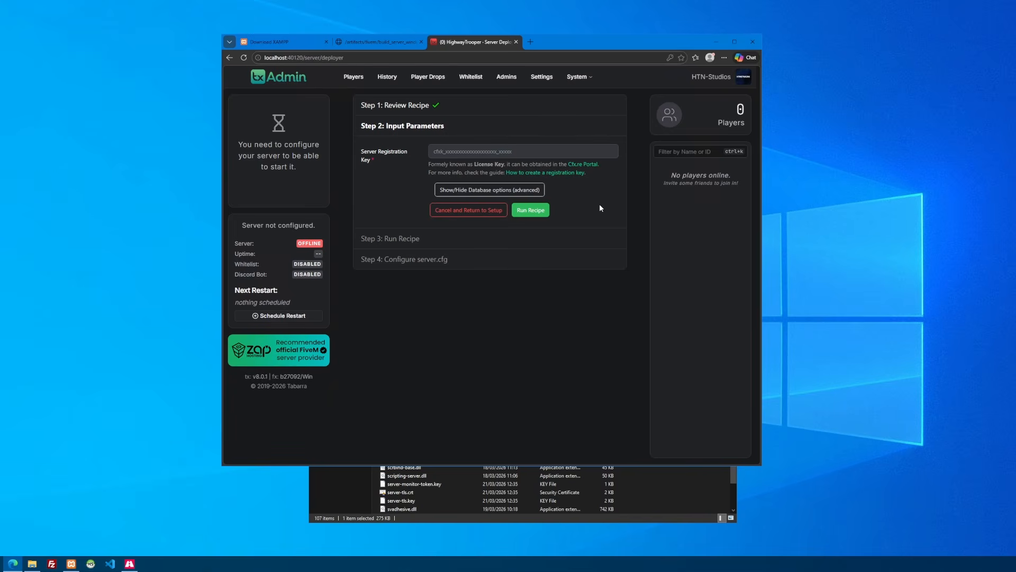
Open the Cfx.re Portal, sign in with Cfx.re, and copy the first active server registration key
{"action": "left_click", "coordinate": [583, 165]}
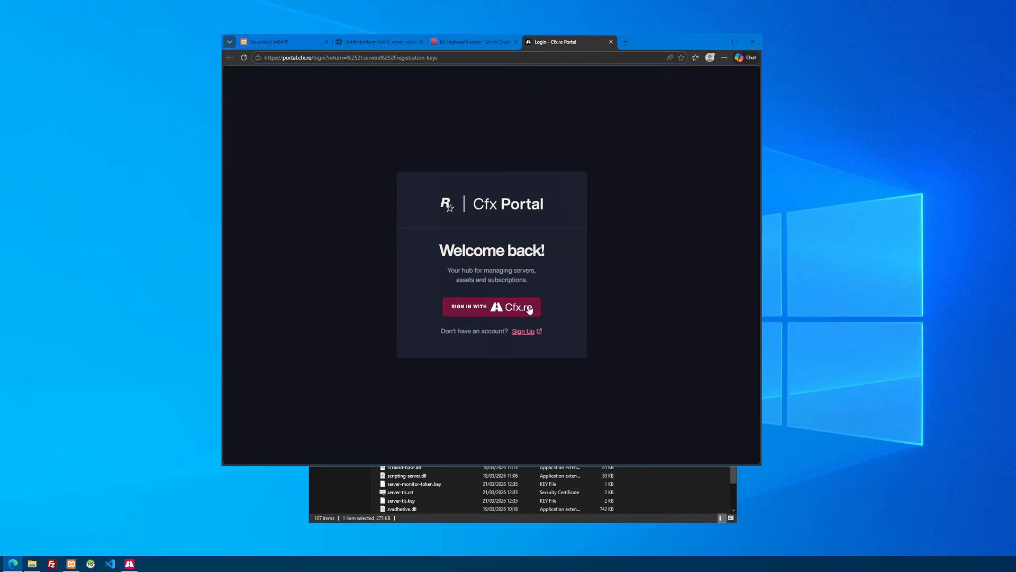
{"action": "left_click", "coordinate": [508, 313]}
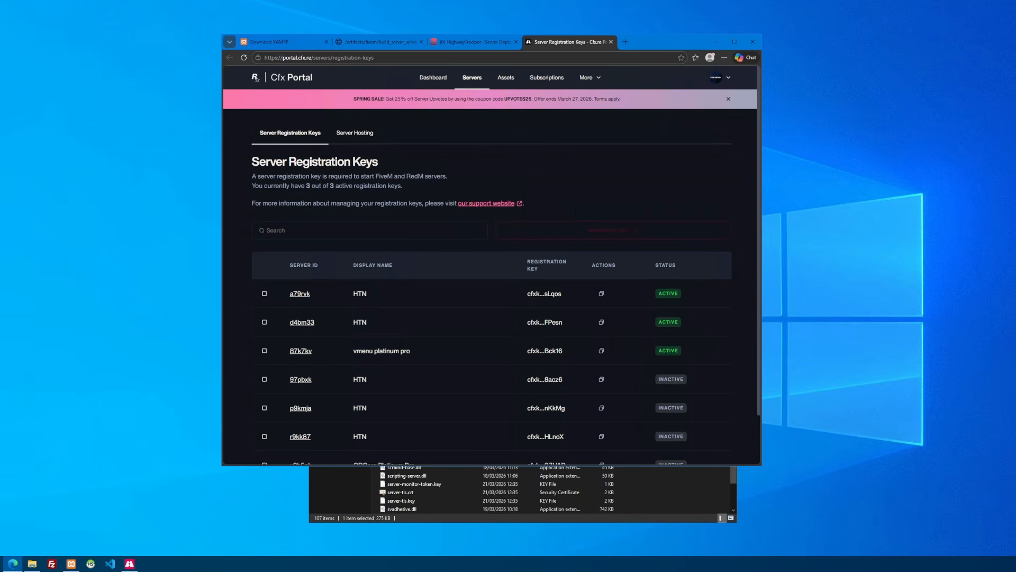
{"action": "scroll", "coordinate": [597, 201], "scroll_direction": "down", "scroll_amount": 1}
{"action": "left_click", "coordinate": [601, 238]}
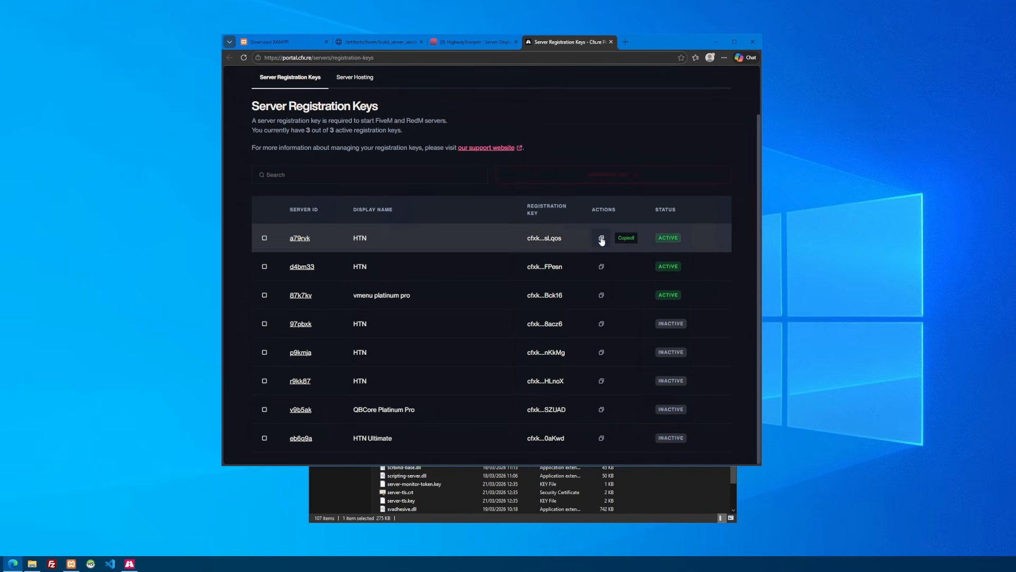
Paste the copied key as the Server Registration Key in the txAdmin deployer
{"action": "left_click", "coordinate": [471, 43]}
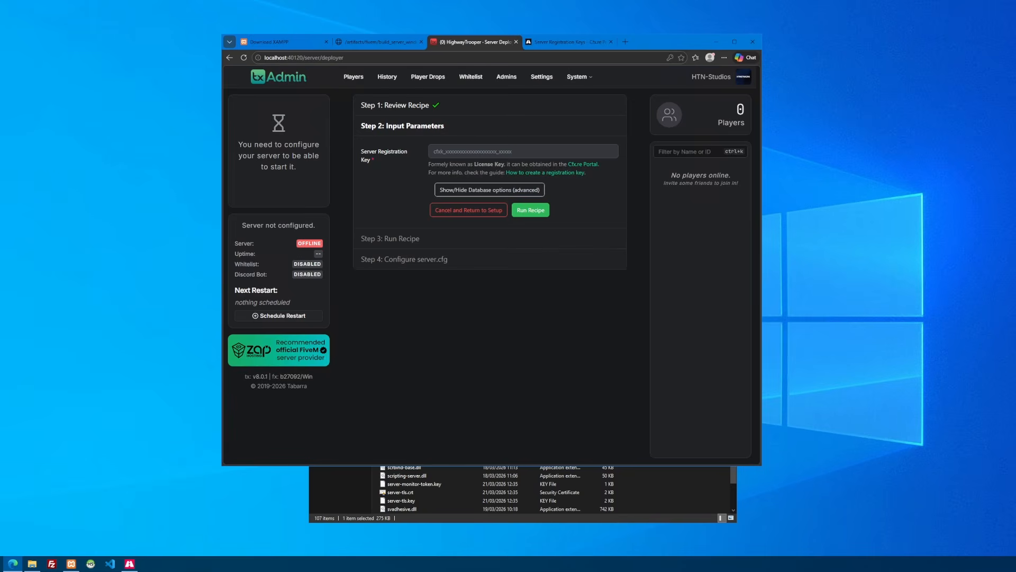
{"action": "left_click", "coordinate": [582, 152]}
{"action": "key", "text": "ctrl+v"}
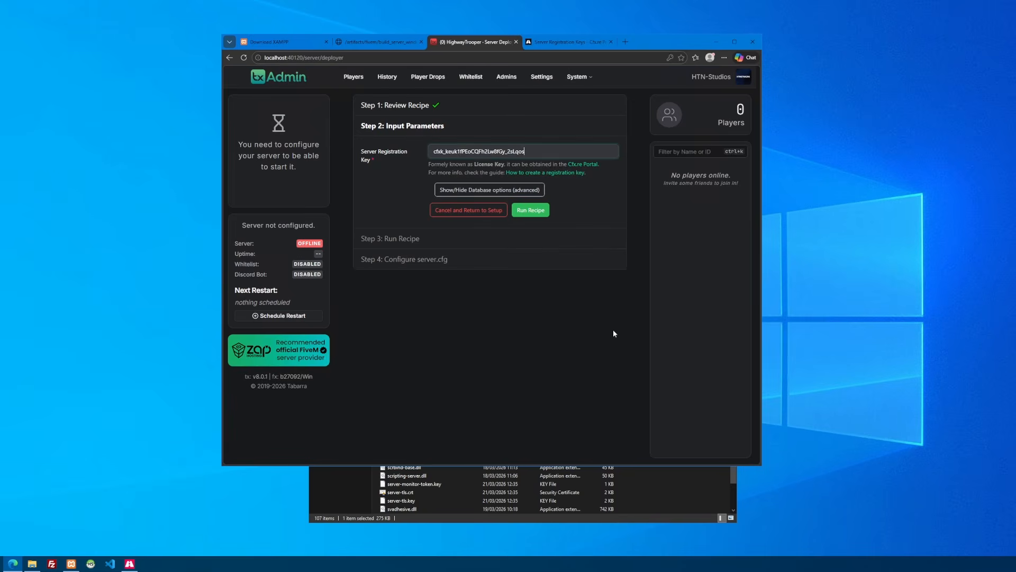
Recheck the registration keys list in the Cfx Portal and check the MySQL service status in the XAMPP Control Panel
{"action": "left_click", "coordinate": [568, 43]}
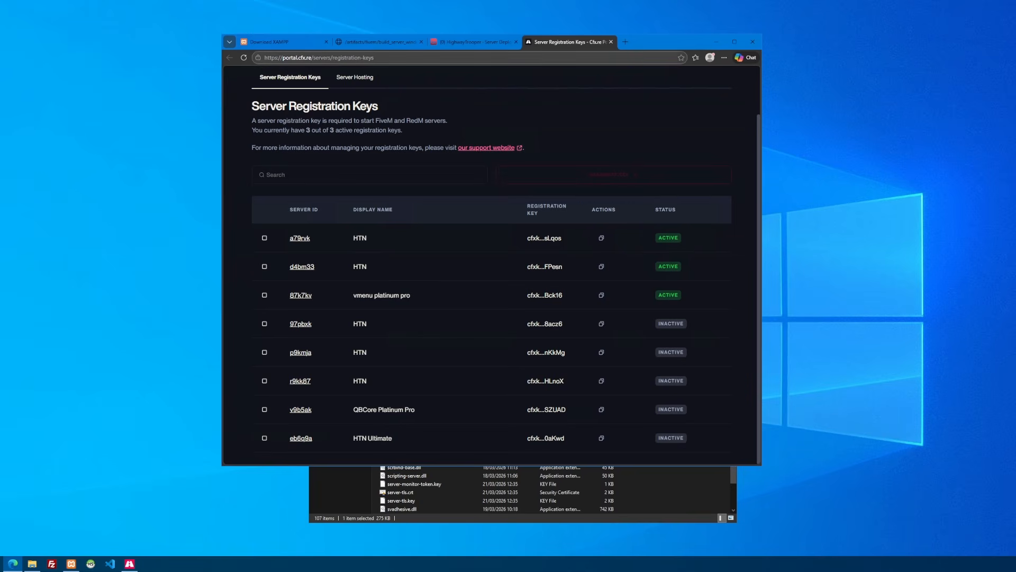
{"action": "left_click", "coordinate": [481, 45]}
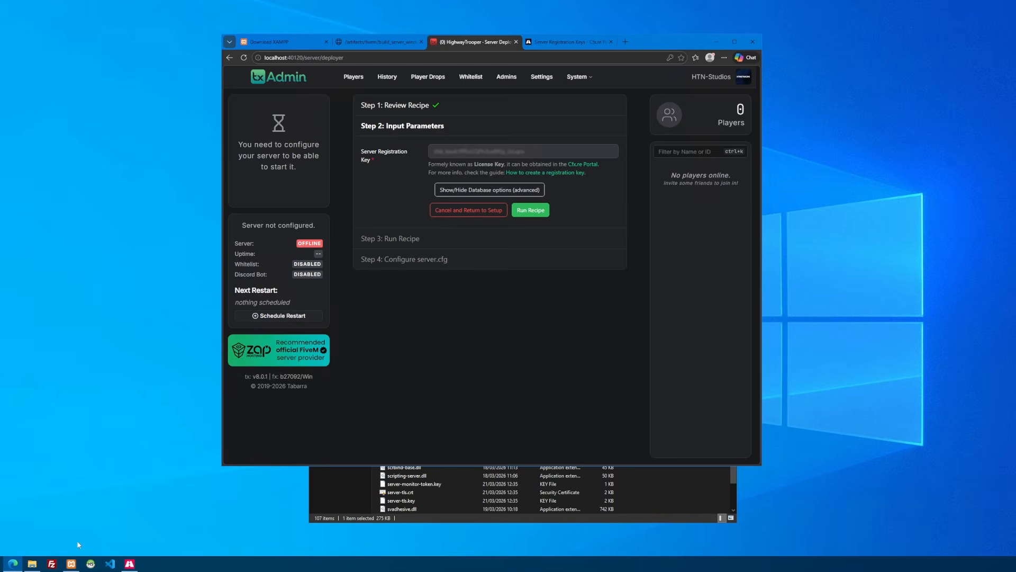
{"action": "left_click", "coordinate": [71, 563]}
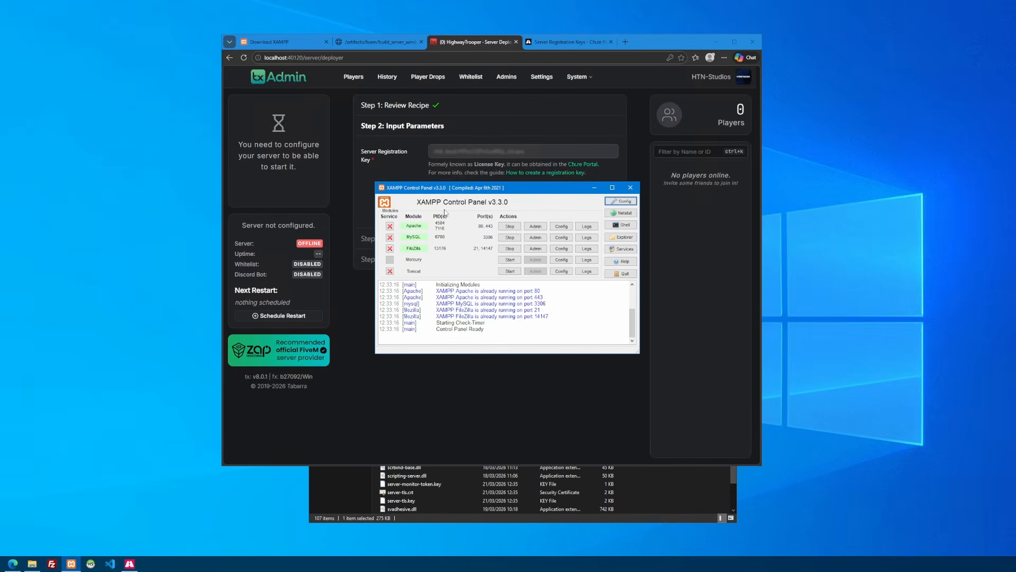
{"action": "left_click", "coordinate": [593, 187]}
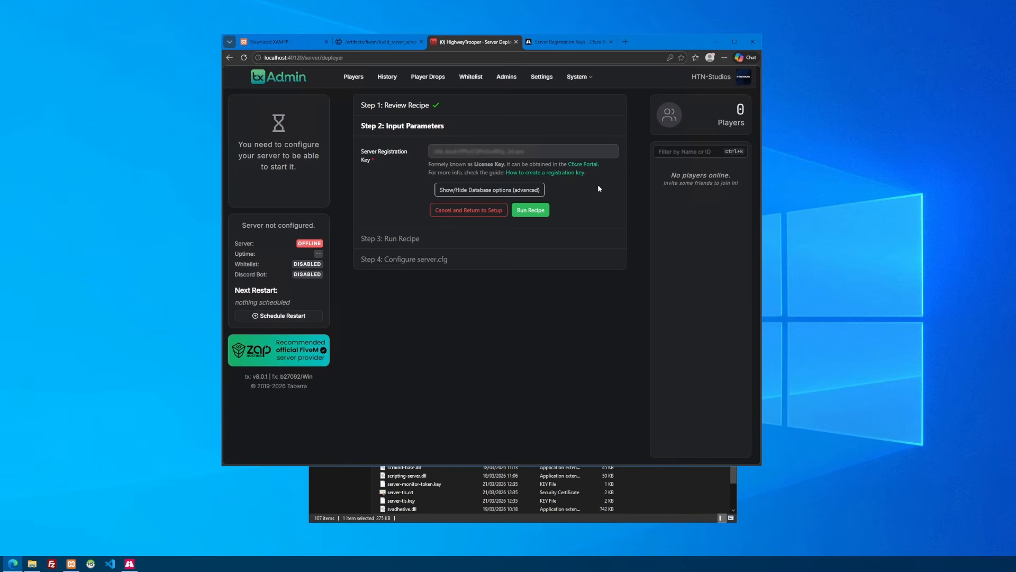
Run the QBCore recipe and close the folder window showing the deployed server data
{"action": "left_click", "coordinate": [535, 212]}
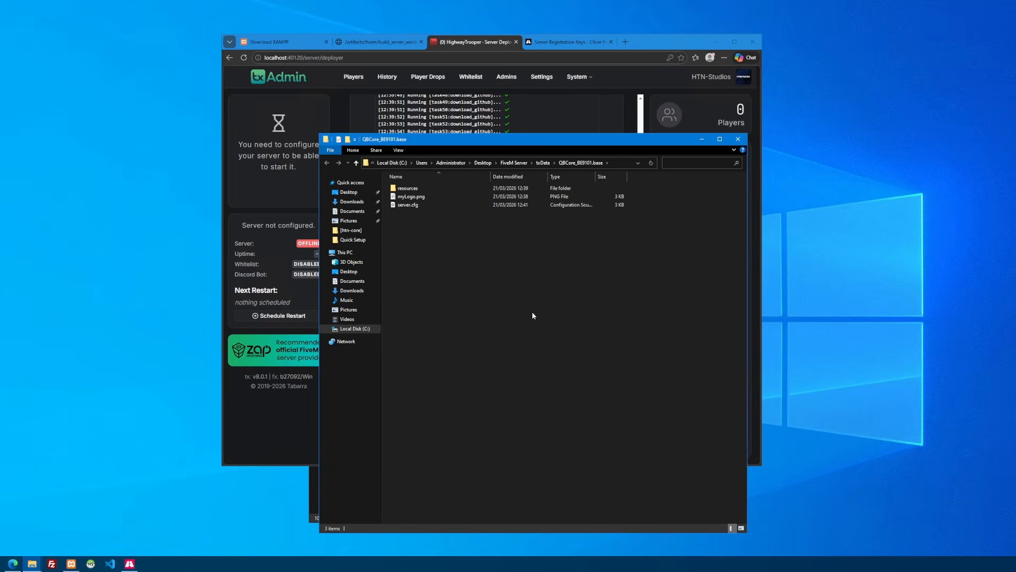
{"action": "left_click", "coordinate": [744, 140]}
{"action": "scroll", "coordinate": [516, 295], "scroll_direction": "down", "scroll_amount": 1}
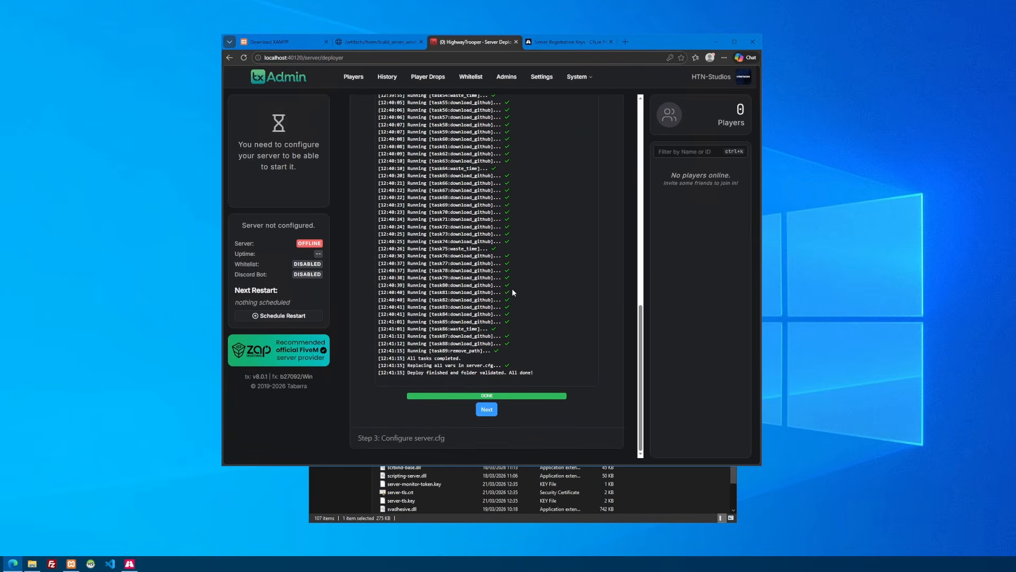
Continue to the server.cfg configuration and review its endpoint, voice, resource and permission settings
{"action": "left_click", "coordinate": [486, 409]}
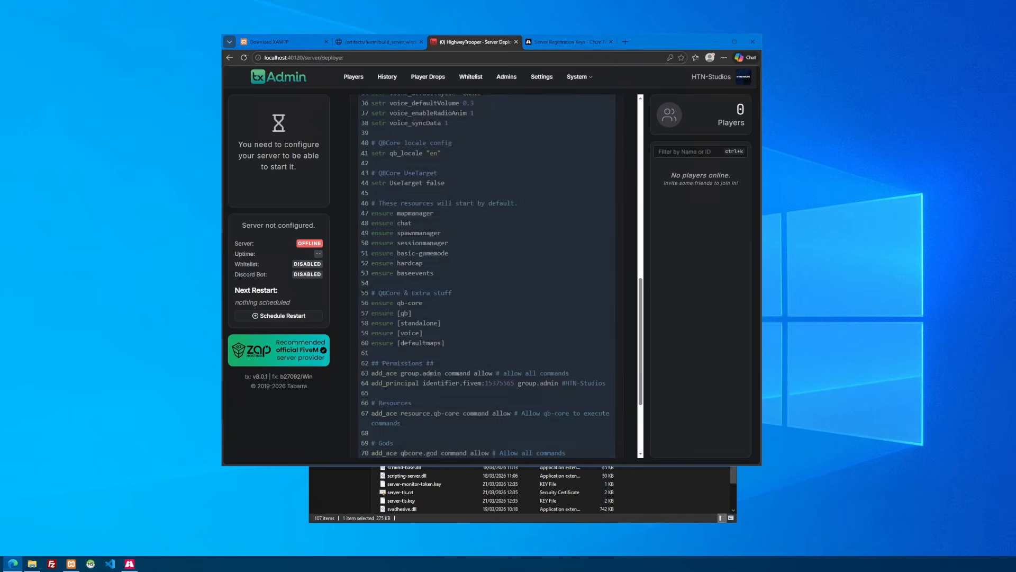
{"action": "scroll", "coordinate": [487, 275], "scroll_direction": "up", "scroll_amount": 5}
{"action": "scroll", "coordinate": [487, 276], "scroll_direction": "up", "scroll_amount": 5}
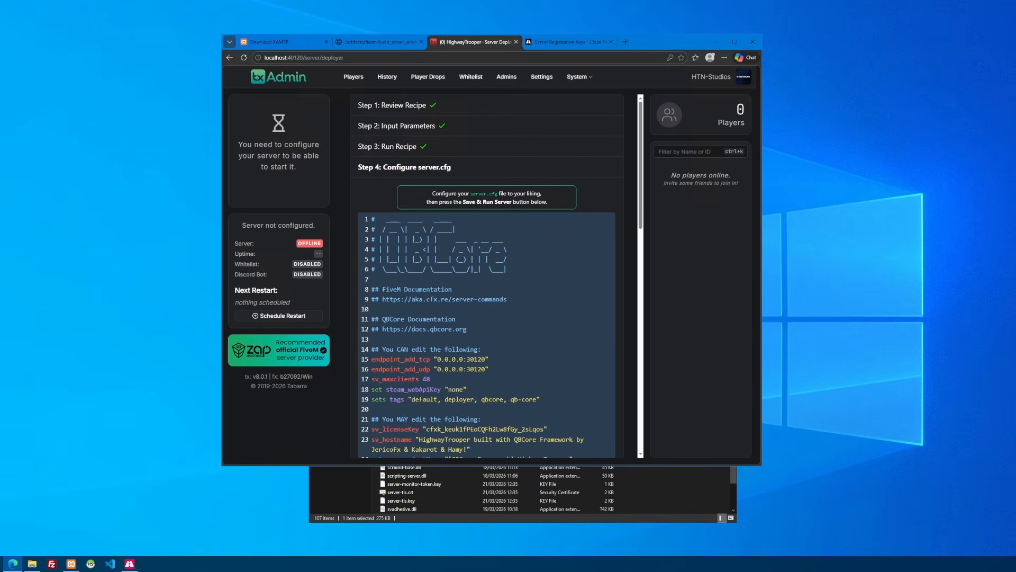
{"action": "scroll", "coordinate": [487, 275], "scroll_direction": "down", "scroll_amount": 5}
{"action": "scroll", "coordinate": [487, 275], "scroll_direction": "down", "scroll_amount": 4}
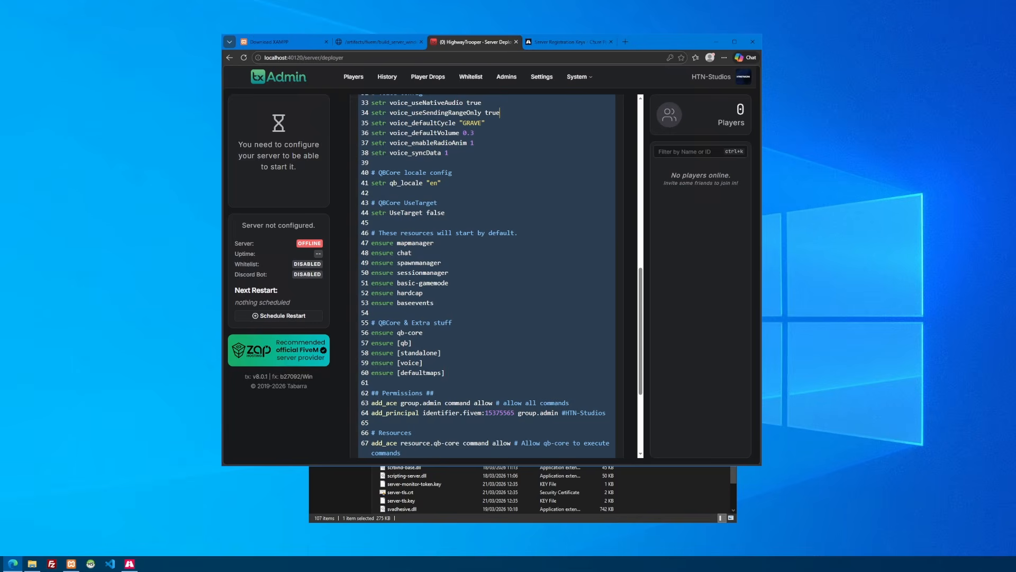
{"action": "scroll", "coordinate": [487, 275], "scroll_direction": "down", "scroll_amount": 2}
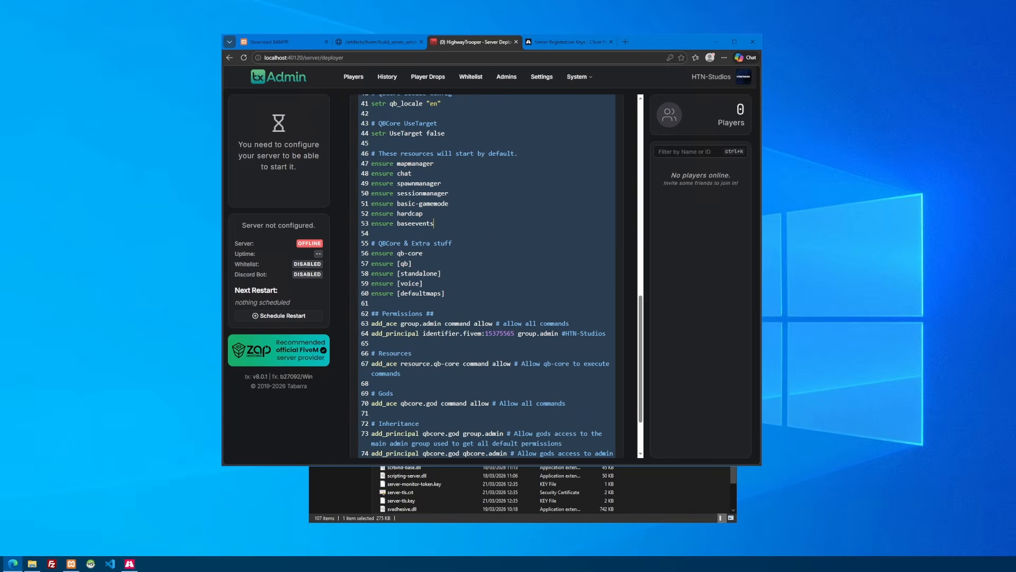
{"action": "scroll", "coordinate": [437, 254], "scroll_direction": "down", "scroll_amount": 2}
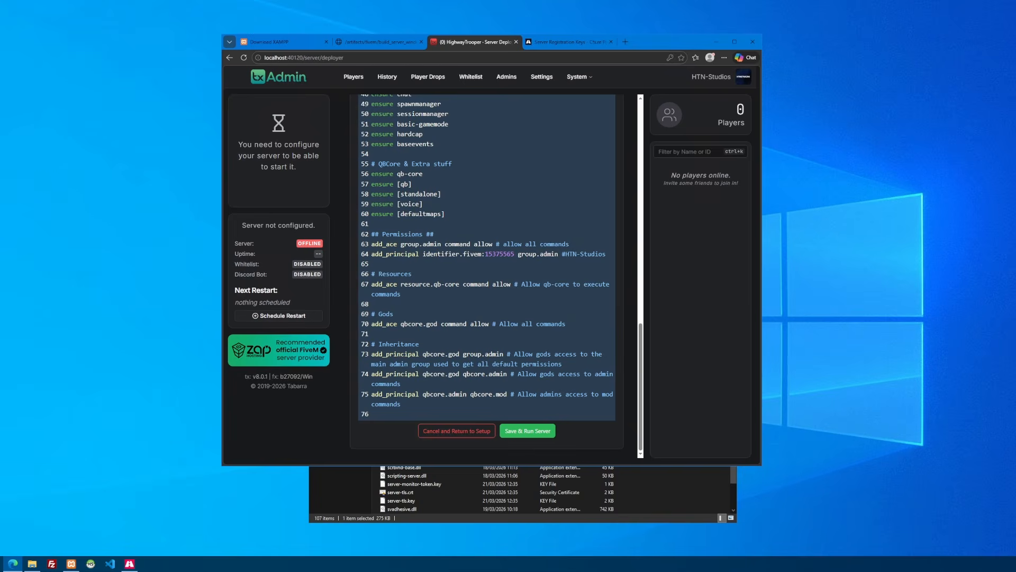
Save the configuration and run the server, reviewing the resource startup output in the live console
{"action": "left_click", "coordinate": [542, 435]}
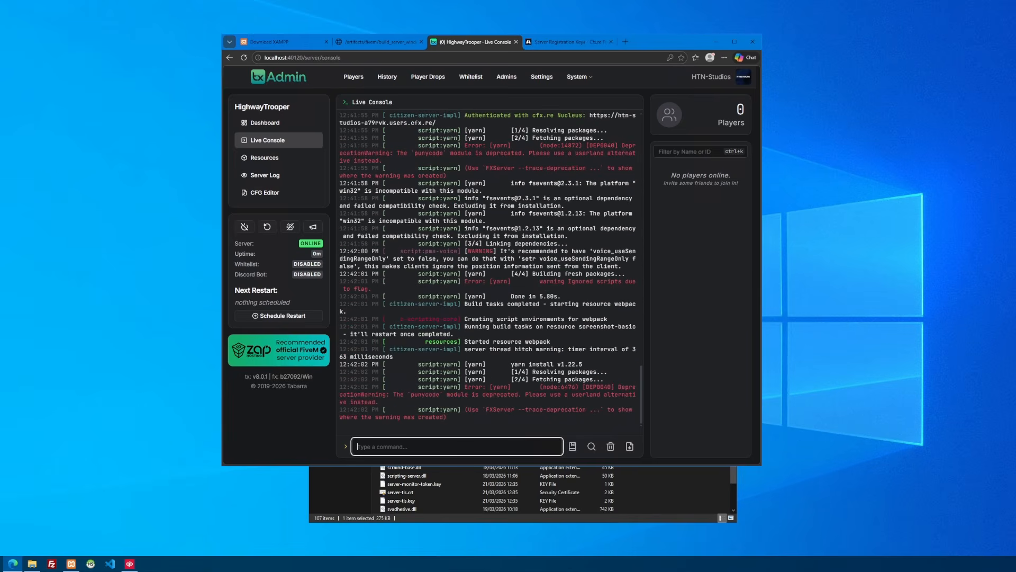
{"action": "scroll", "coordinate": [487, 270], "scroll_direction": "up", "scroll_amount": 2}
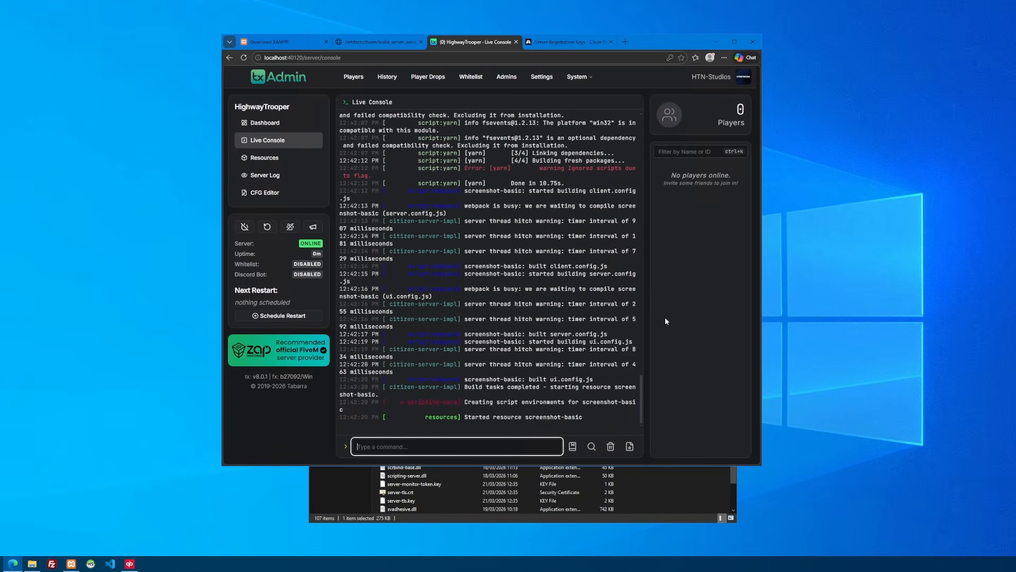
{"action": "scroll", "coordinate": [487, 265], "scroll_direction": "up", "scroll_amount": 20}
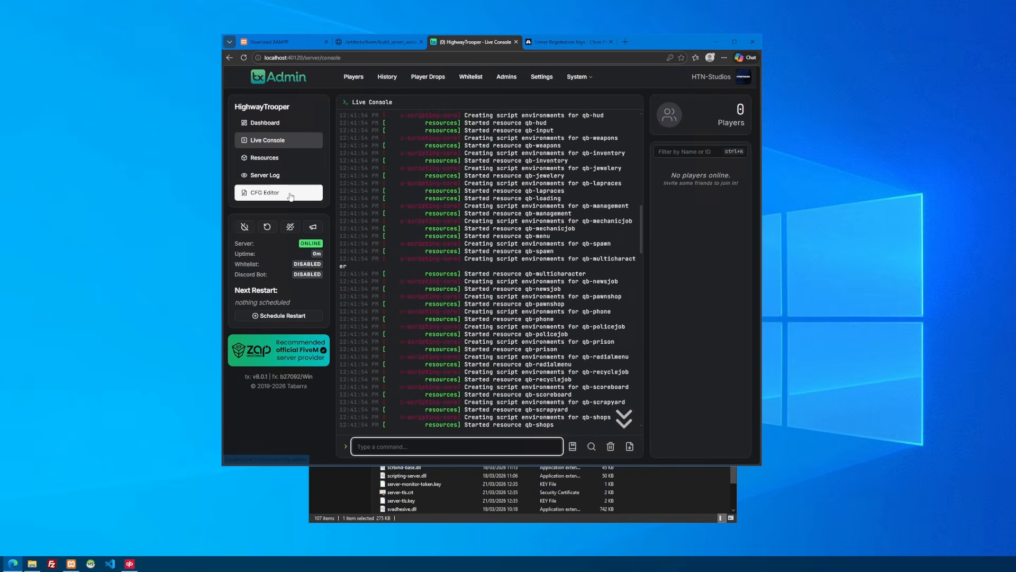
In the CFG Editor, shorten sv_hostname to "HighwayTrooper" and remove the "[QBCore Framework]" prefix from sv_projectName
{"action": "left_click", "coordinate": [270, 193]}
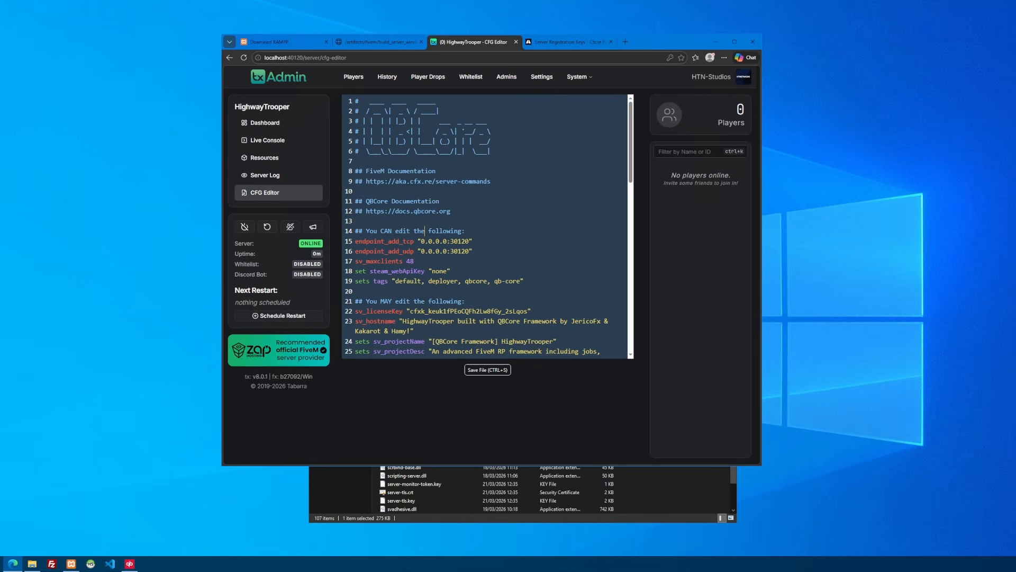
{"action": "scroll", "coordinate": [425, 151], "scroll_direction": "down", "scroll_amount": 2}
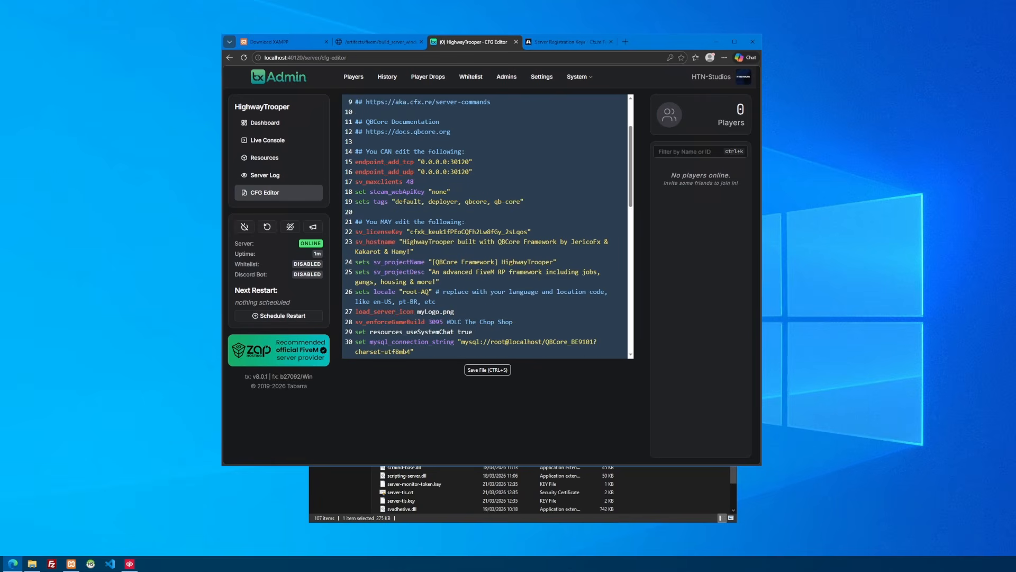
{"action": "scroll", "coordinate": [425, 151], "scroll_direction": "down", "scroll_amount": 1}
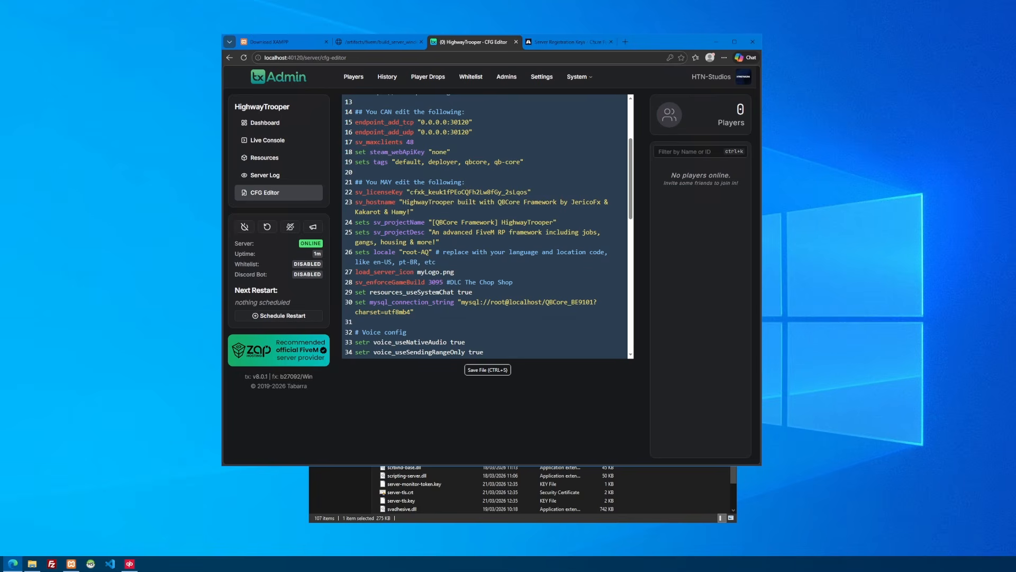
{"action": "left_click", "coordinate": [616, 202]}
{"action": "key", "text": "BackSpace"}
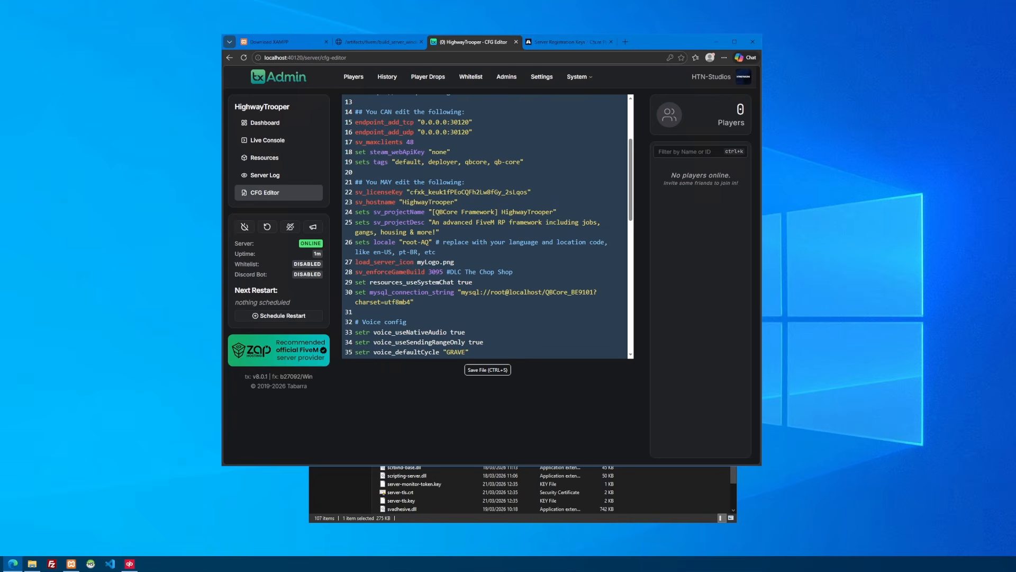
{"action": "left_click_drag", "start_coordinate": [502, 212], "coordinate": [433, 213]}
{"action": "key", "text": "BackSpace"}
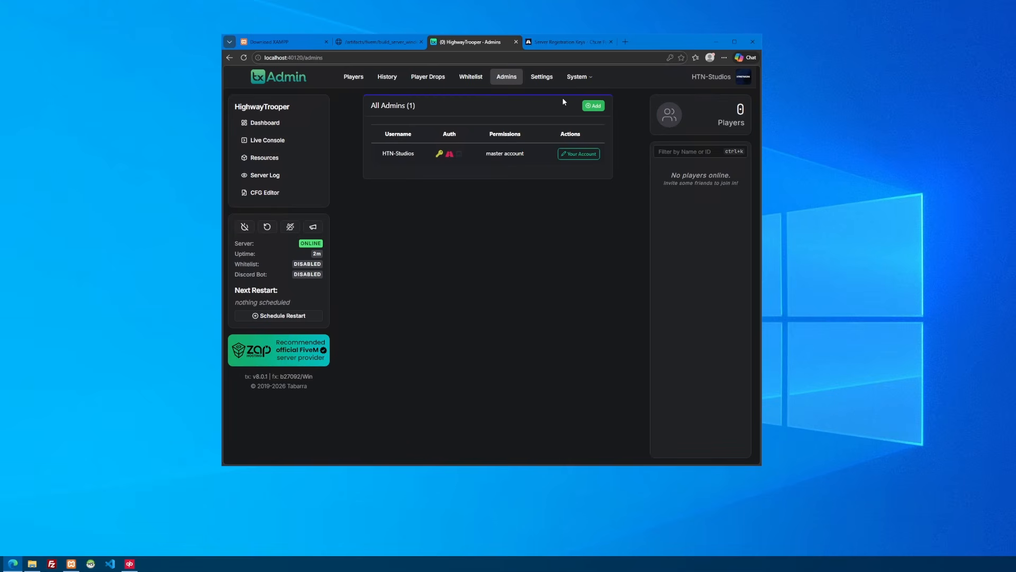
Open the server dashboard, then search the web for "what is my ip" and copy the server's IPv4 address from whatismyipaddress.com
{"action": "left_click", "coordinate": [264, 122]}
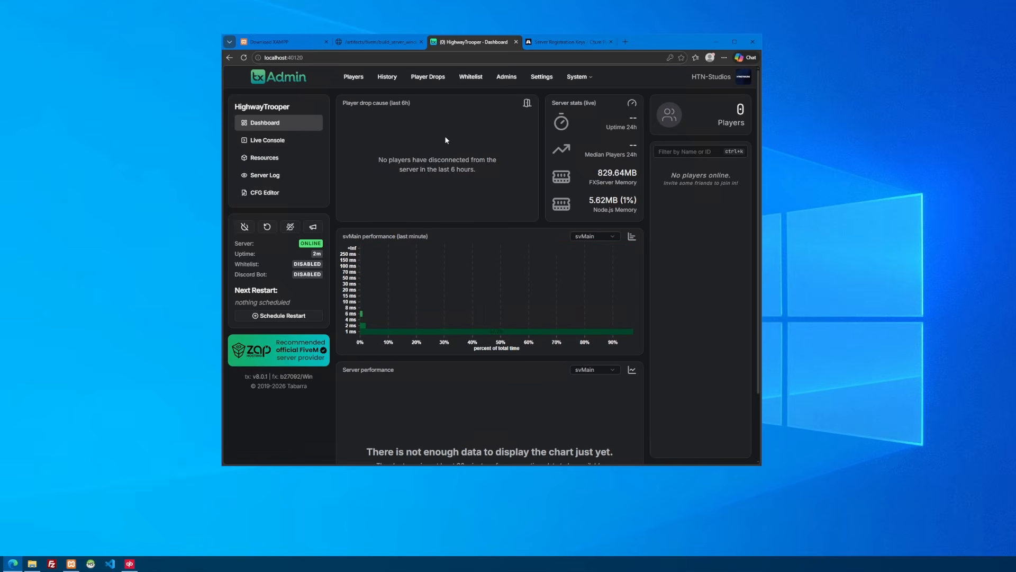
{"action": "left_click", "coordinate": [625, 42]}
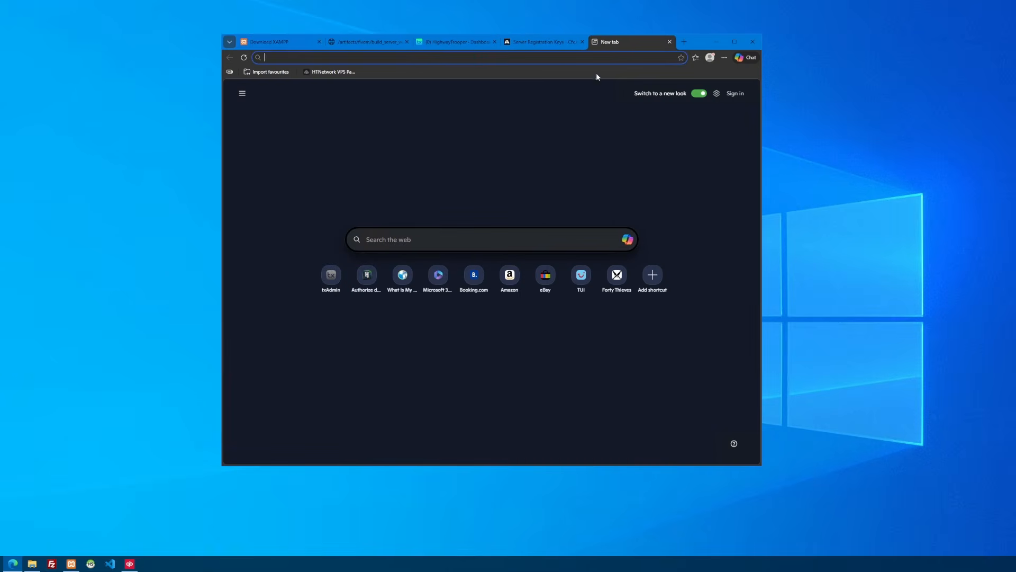
{"action": "left_click", "coordinate": [389, 239]}
{"action": "type", "text": "w"}
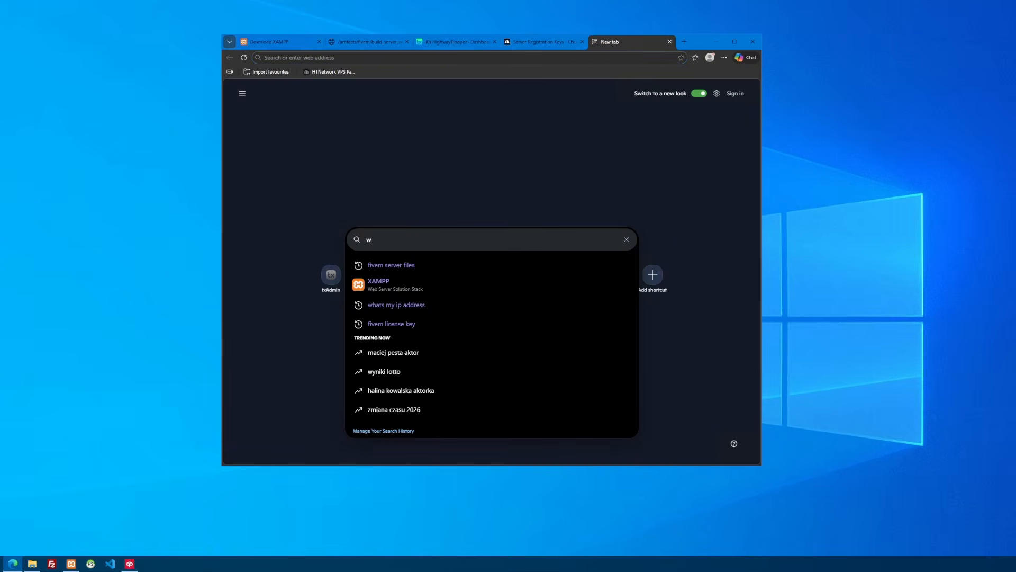
{"action": "type", "text": "hat is"}
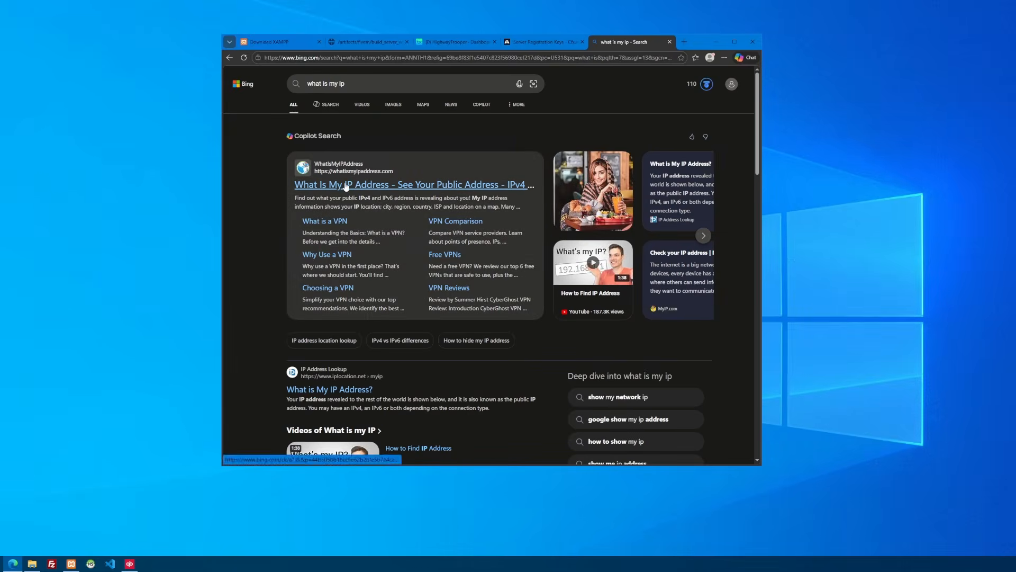
{"action": "left_click", "coordinate": [346, 186]}
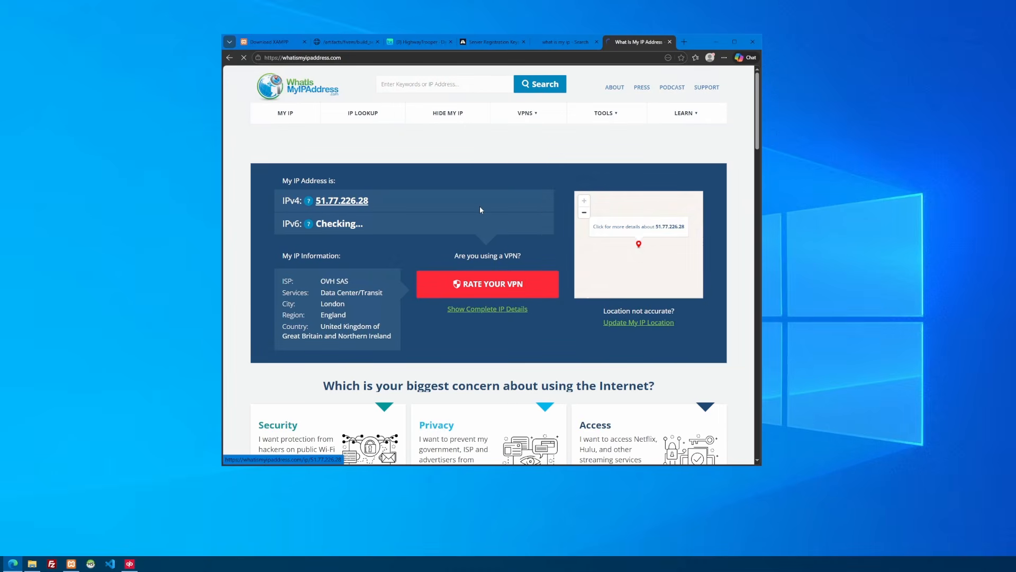
{"action": "mouse_move", "coordinate": [317, 204]}
{"action": "left_mouse_down"}
{"action": "mouse_move", "coordinate": [350, 205]}
{"action": "mouse_move", "coordinate": [316, 205]}
{"action": "left_mouse_up"}
{"action": "key", "text": "ctrl+c"}
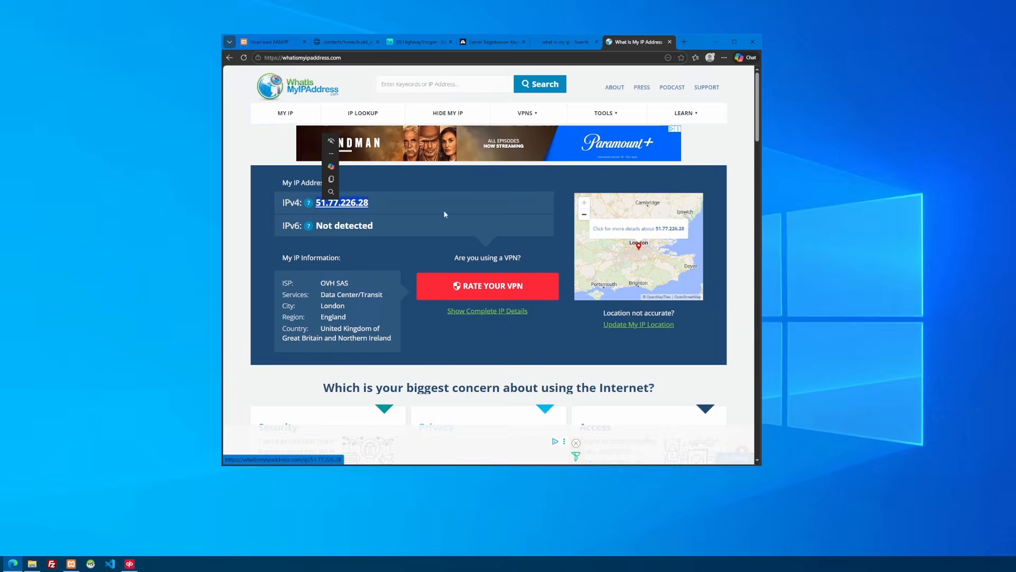
Revisit the Cfx.re Server Registration Keys page and return to the HighwayTrooper dashboard
{"action": "mouse_move", "coordinate": [570, 46]}
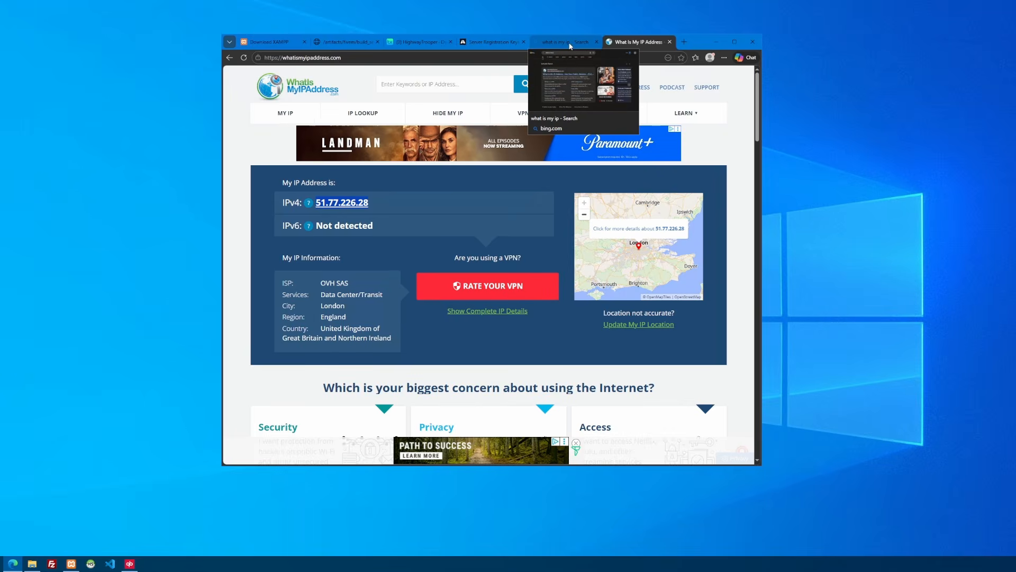
{"action": "mouse_move", "coordinate": [492, 46]}
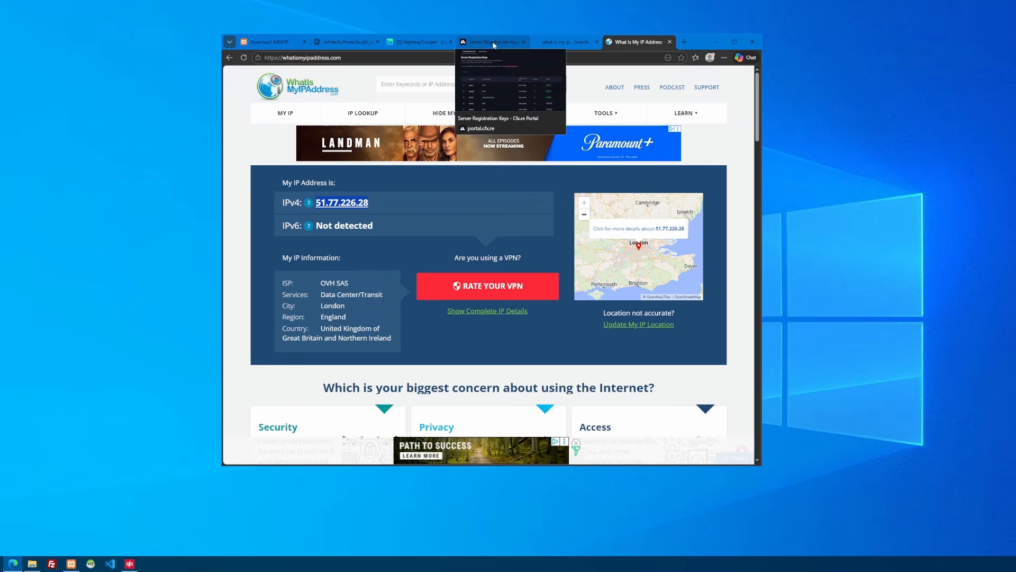
{"action": "left_click", "coordinate": [494, 45]}
{"action": "left_click", "coordinate": [415, 44]}
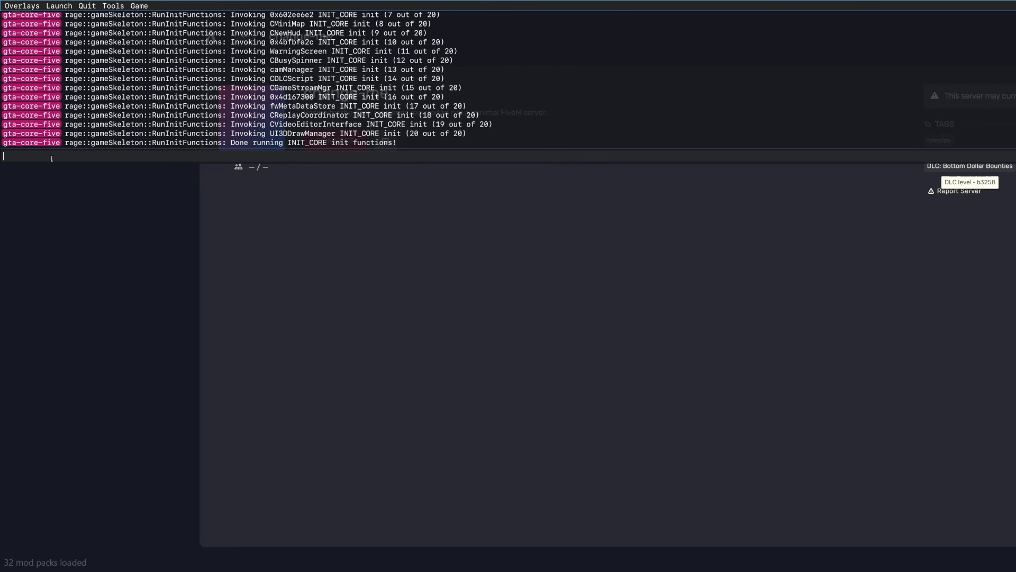
Switch to the FiveM client, connect to 51.77.226.28 through its console, and accept the restart into game version 3095
{"action": "type", "text": "connect localhost"}
{"action": "key", "text": "BackSpace"}
{"action": "key", "text": "BackSpace"}
{"action": "key", "text": "BackSpace"}
{"action": "key", "text": "BackSpace"}
{"action": "key", "text": "BackSpace"}
{"action": "key", "text": "BackSpace"}
{"action": "key", "text": "BackSpace"}
{"action": "key", "text": "BackSpace"}
{"action": "key", "text": "BackSpace"}
{"action": "key", "text": "ctrl+v"}
{"action": "key", "text": "Return"}
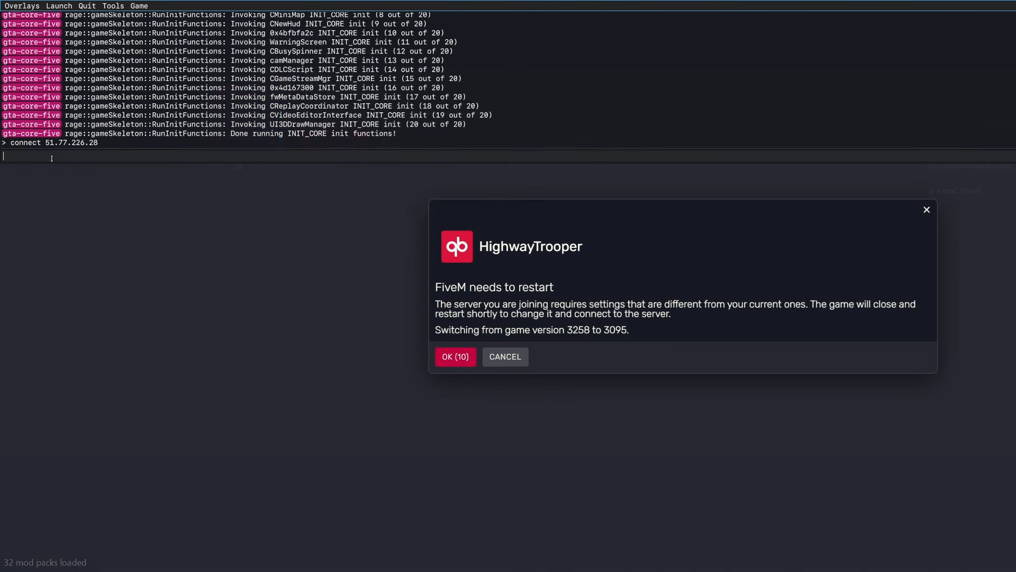
{"action": "key", "text": "F8"}
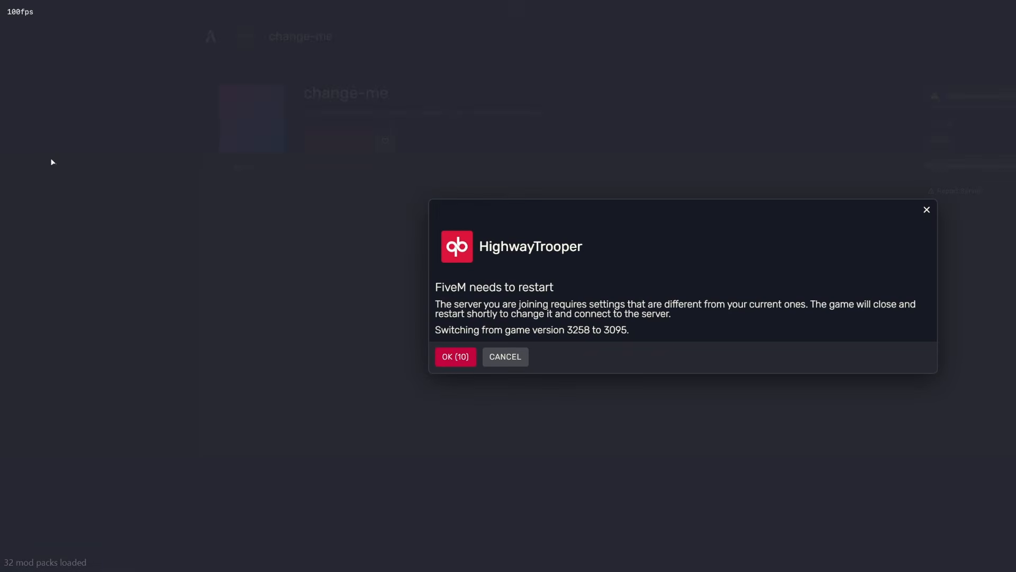
{"action": "left_click", "coordinate": [459, 357]}
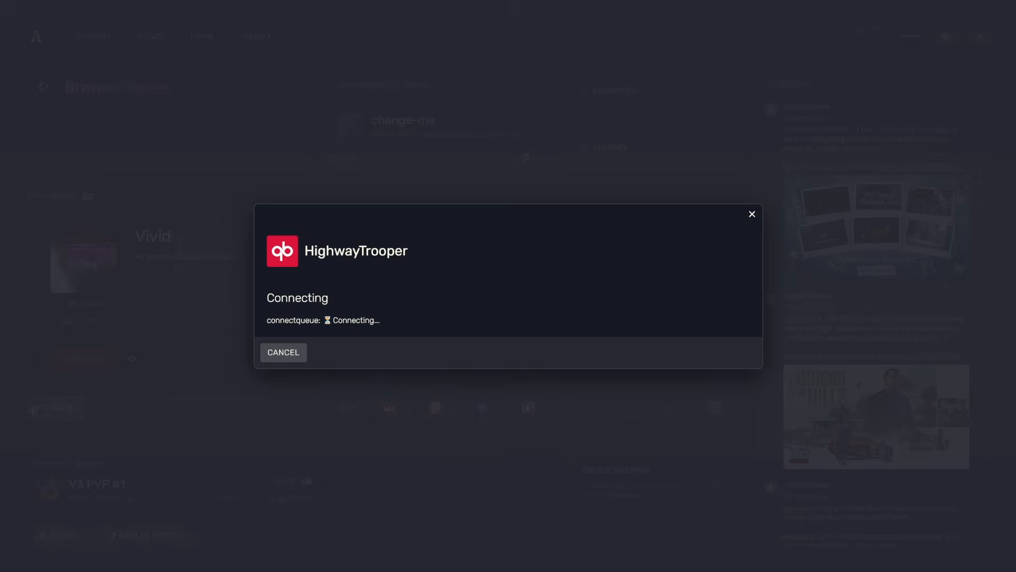